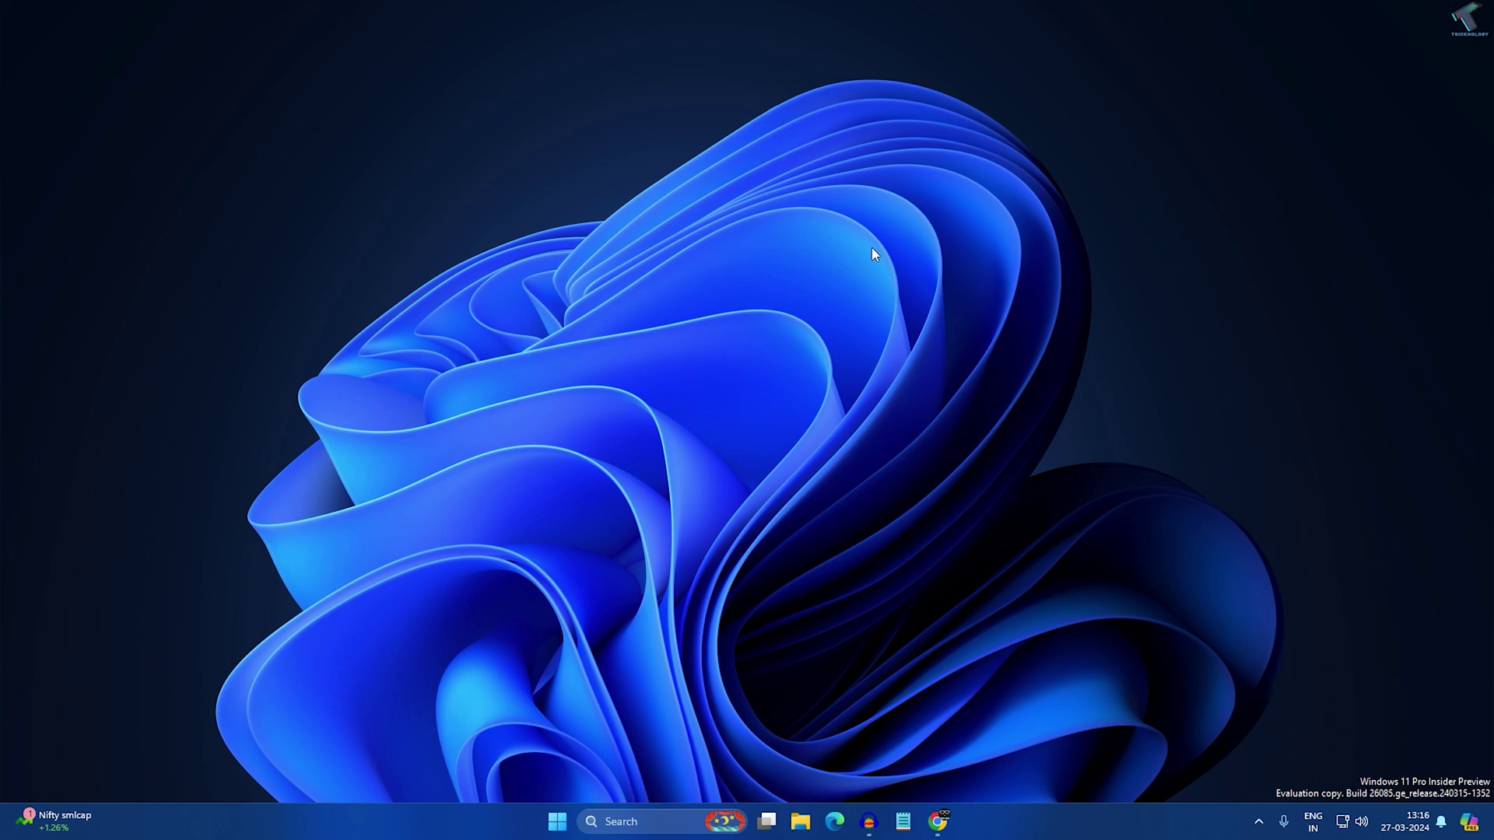
Run Get updates in the Microsoft Store Library, then close the Store.
left_click(558, 829)
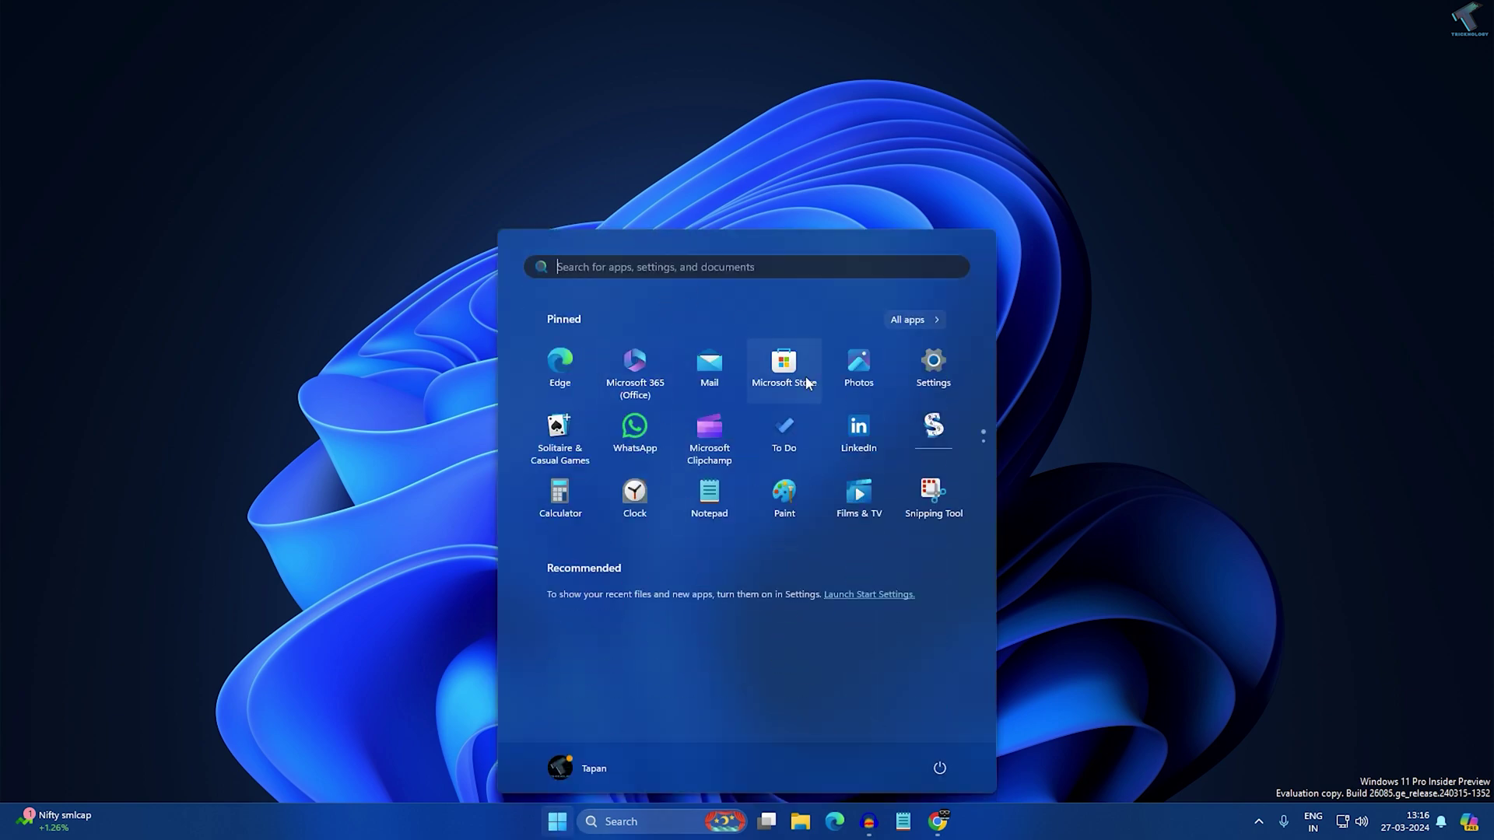
left_click(784, 365)
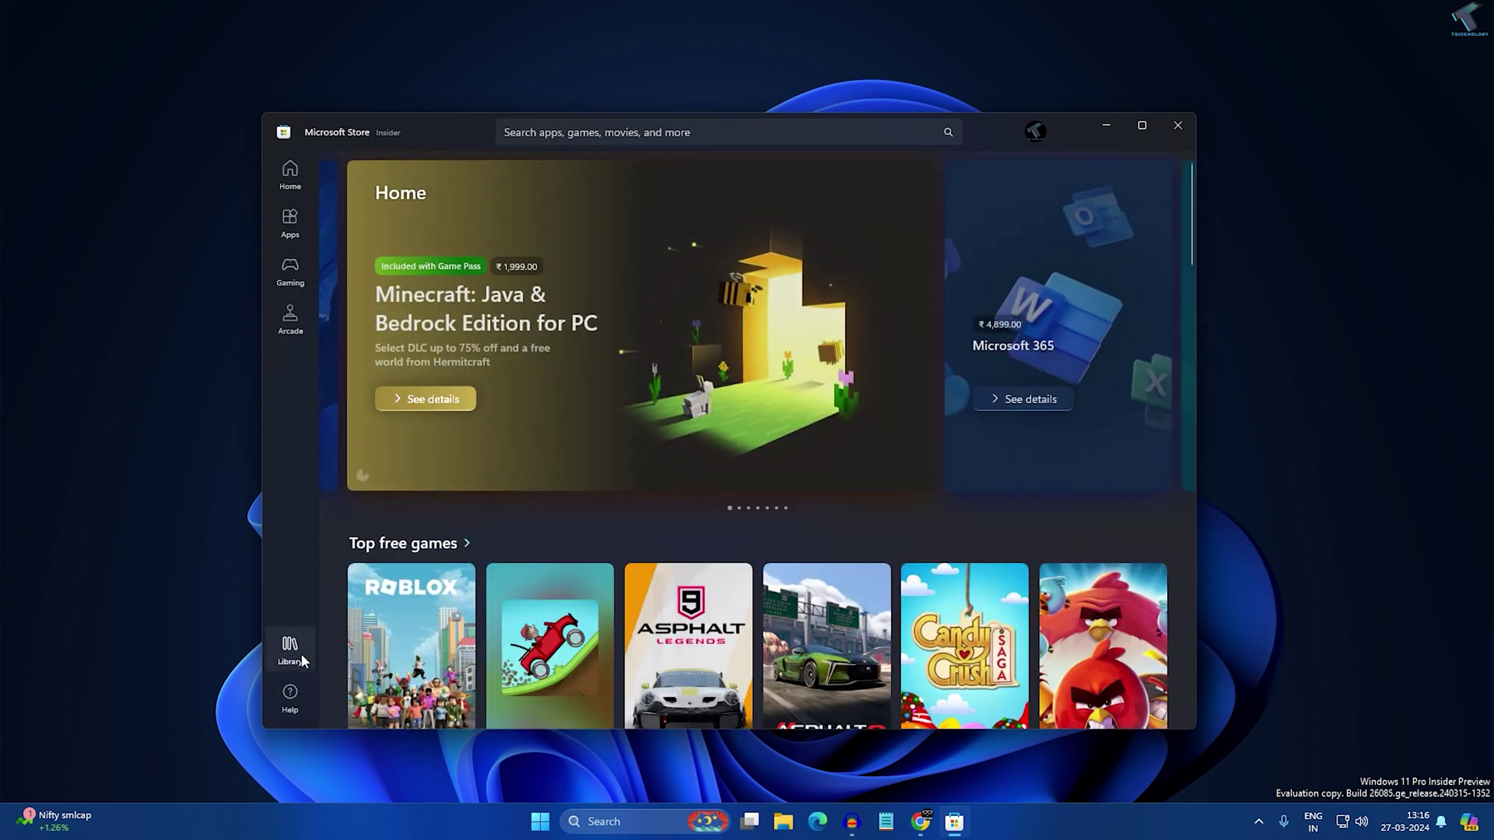
left_click(301, 655)
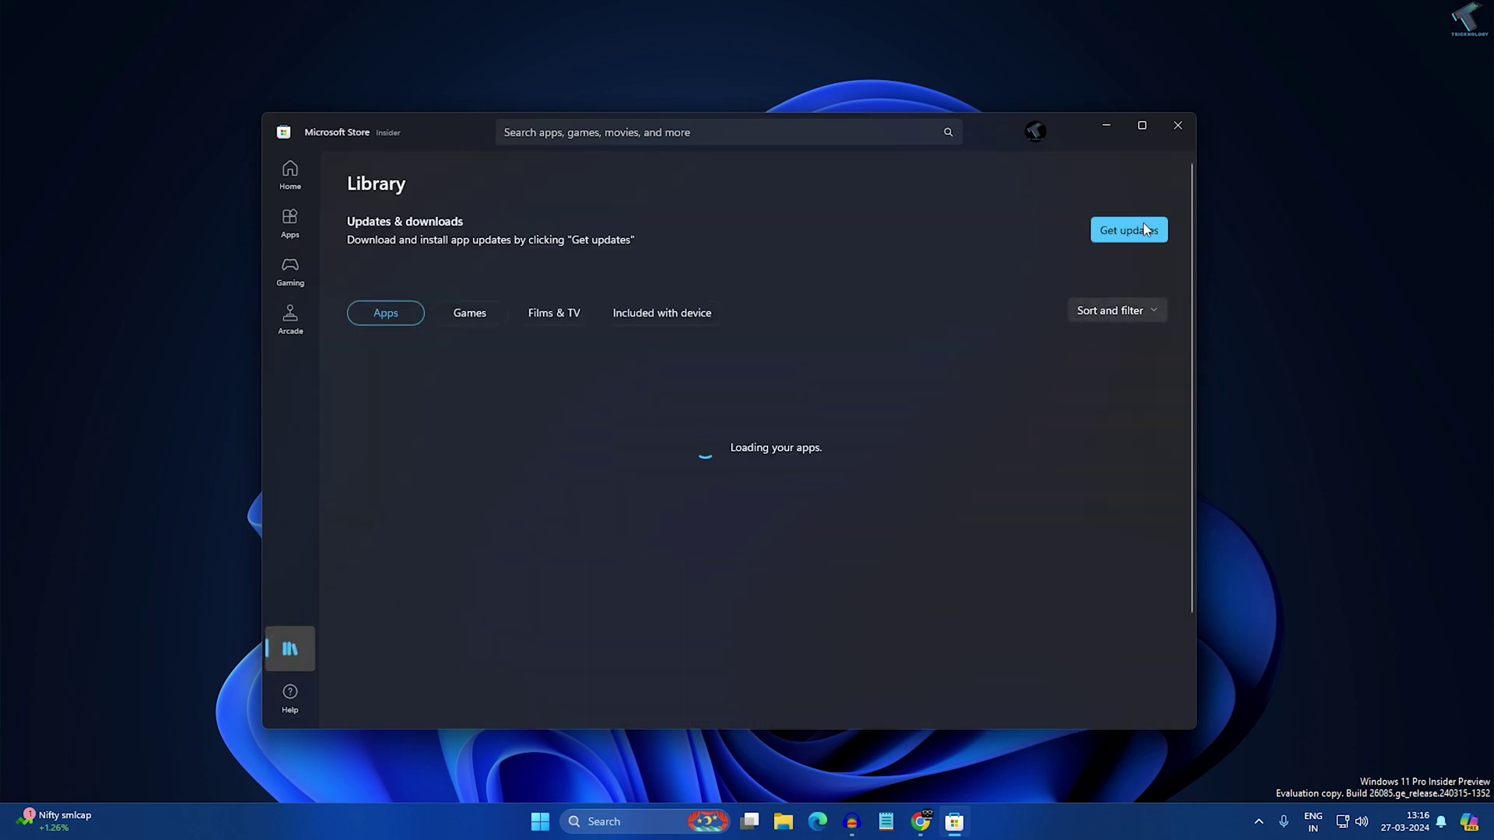
left_click(1143, 225)
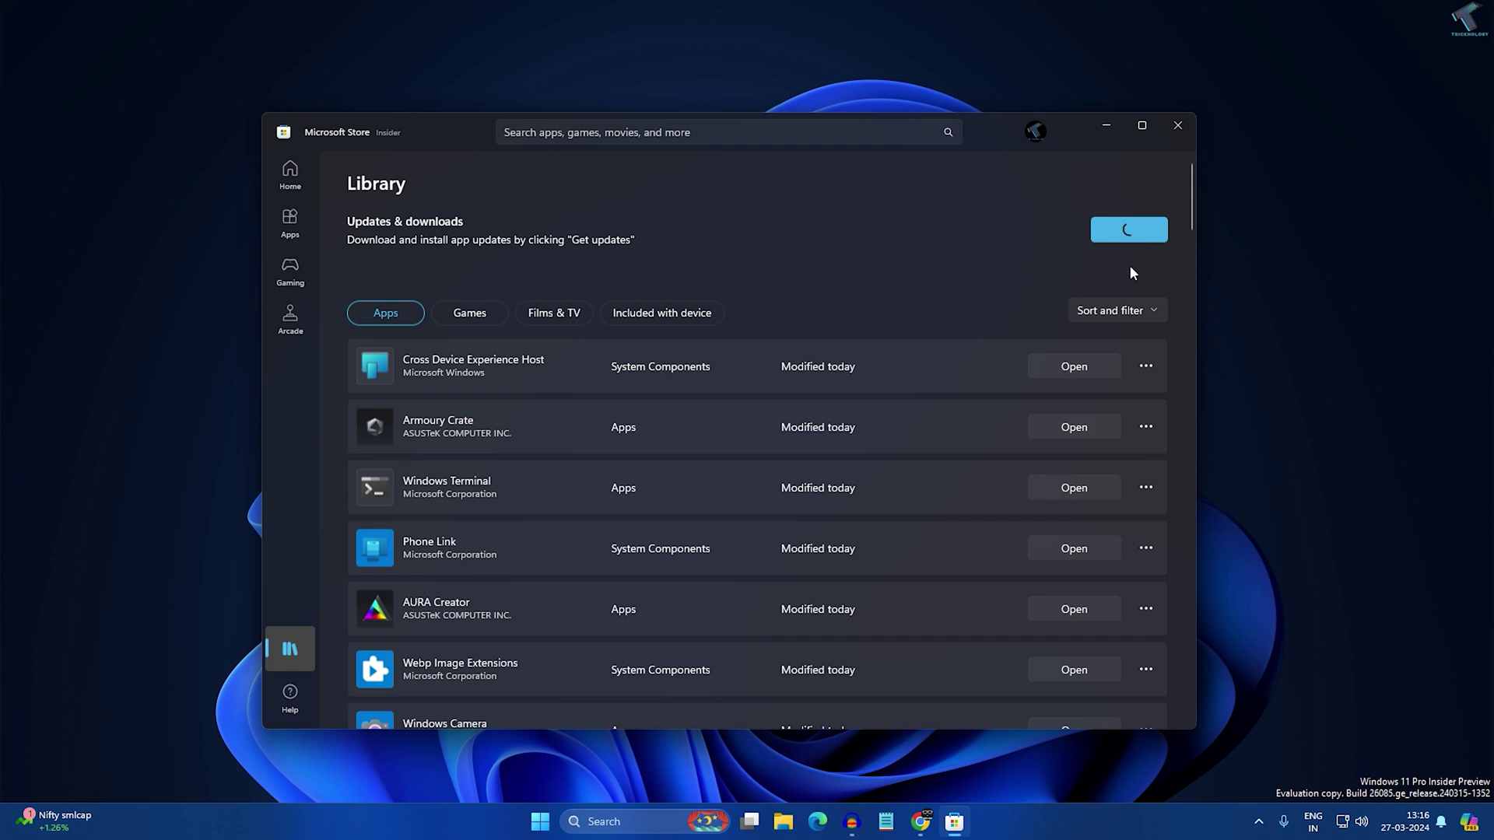
scroll(897, 549, "down", 3)
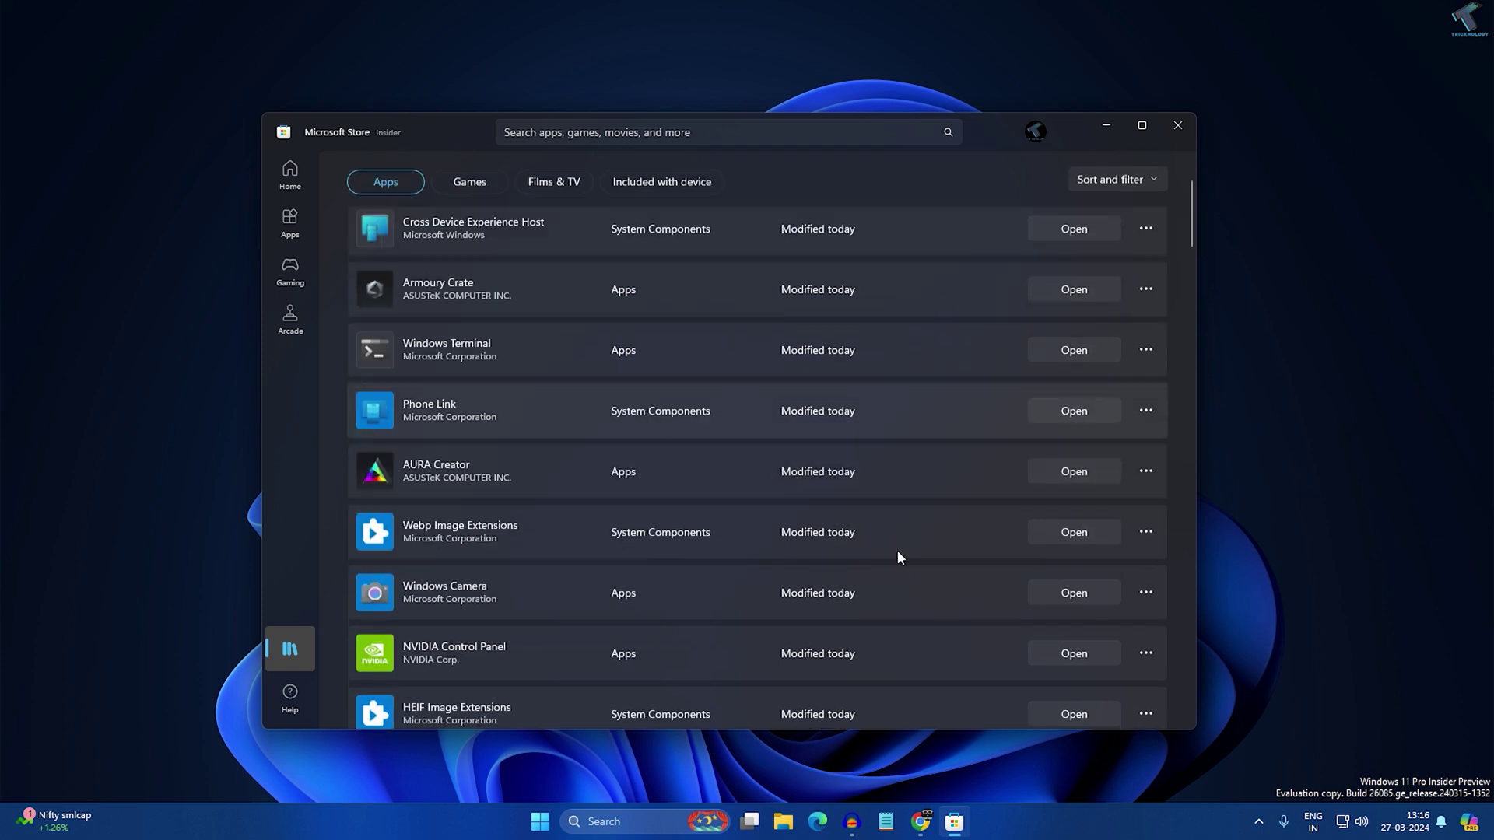
scroll(988, 352, "up", 4)
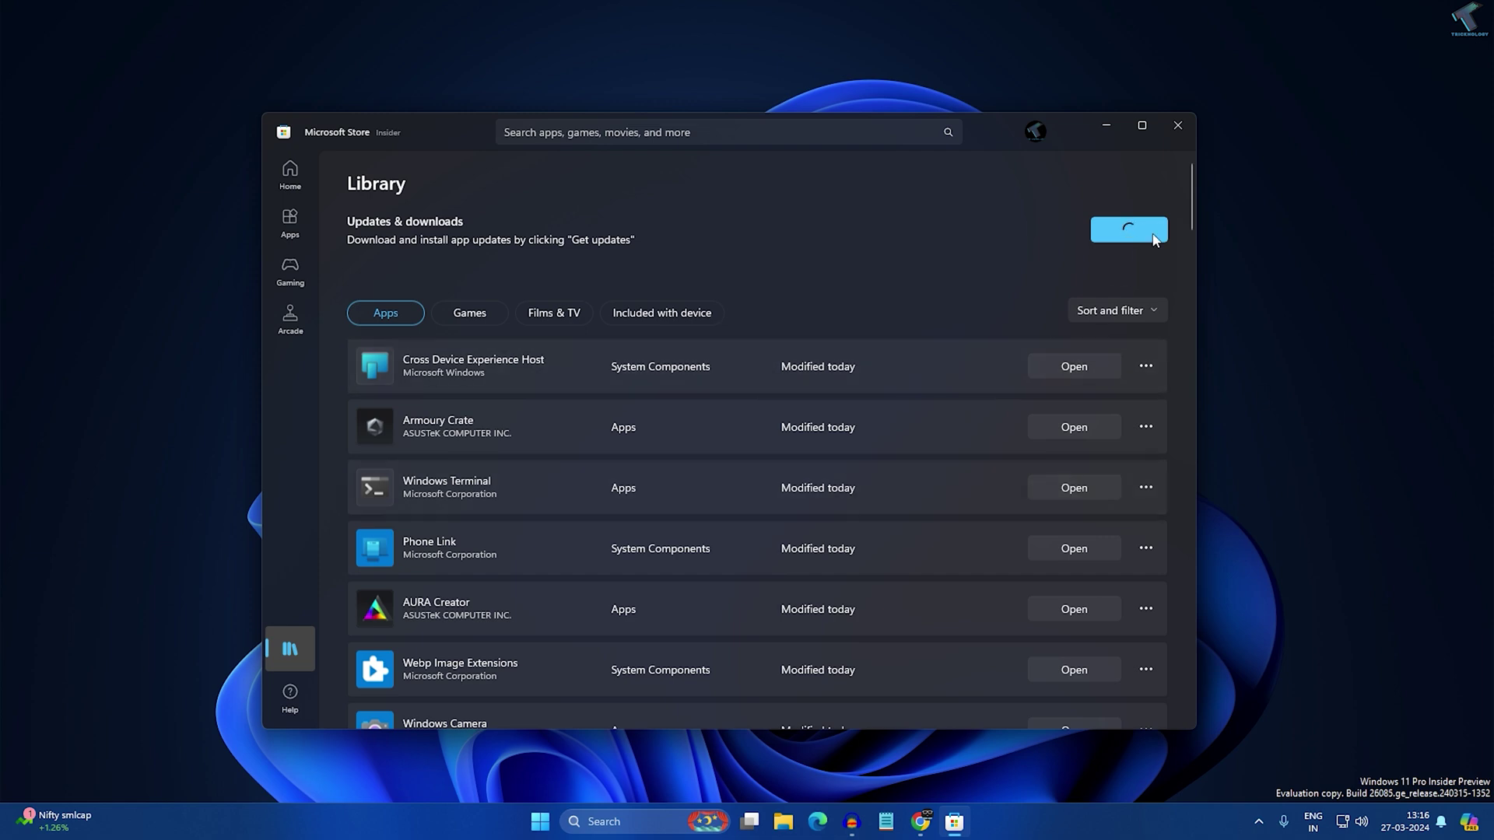
left_click(1177, 131)
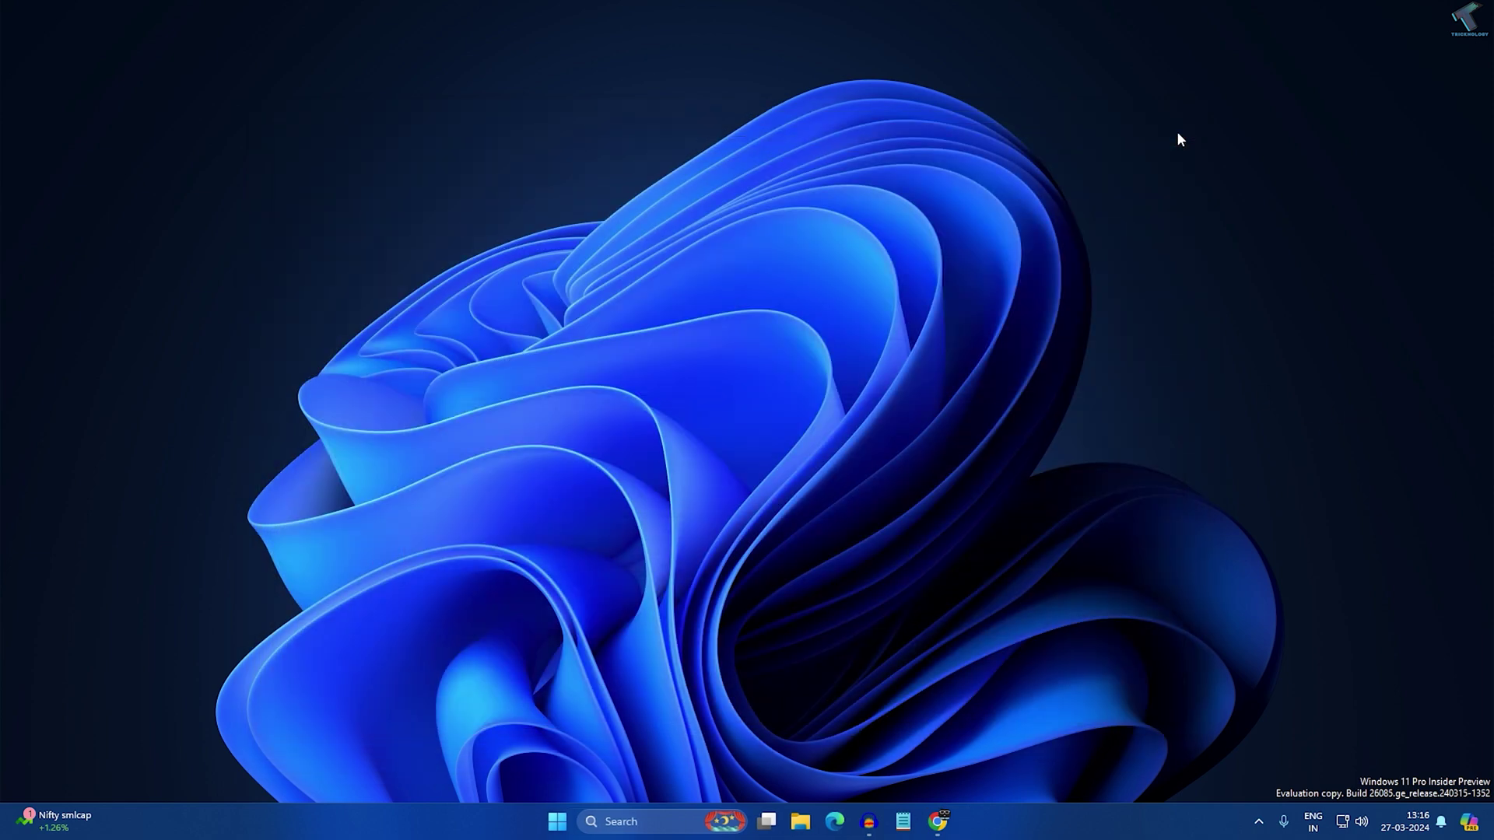
Open System Configuration and hide all Microsoft services on the Services tab.
left_click(550, 826)
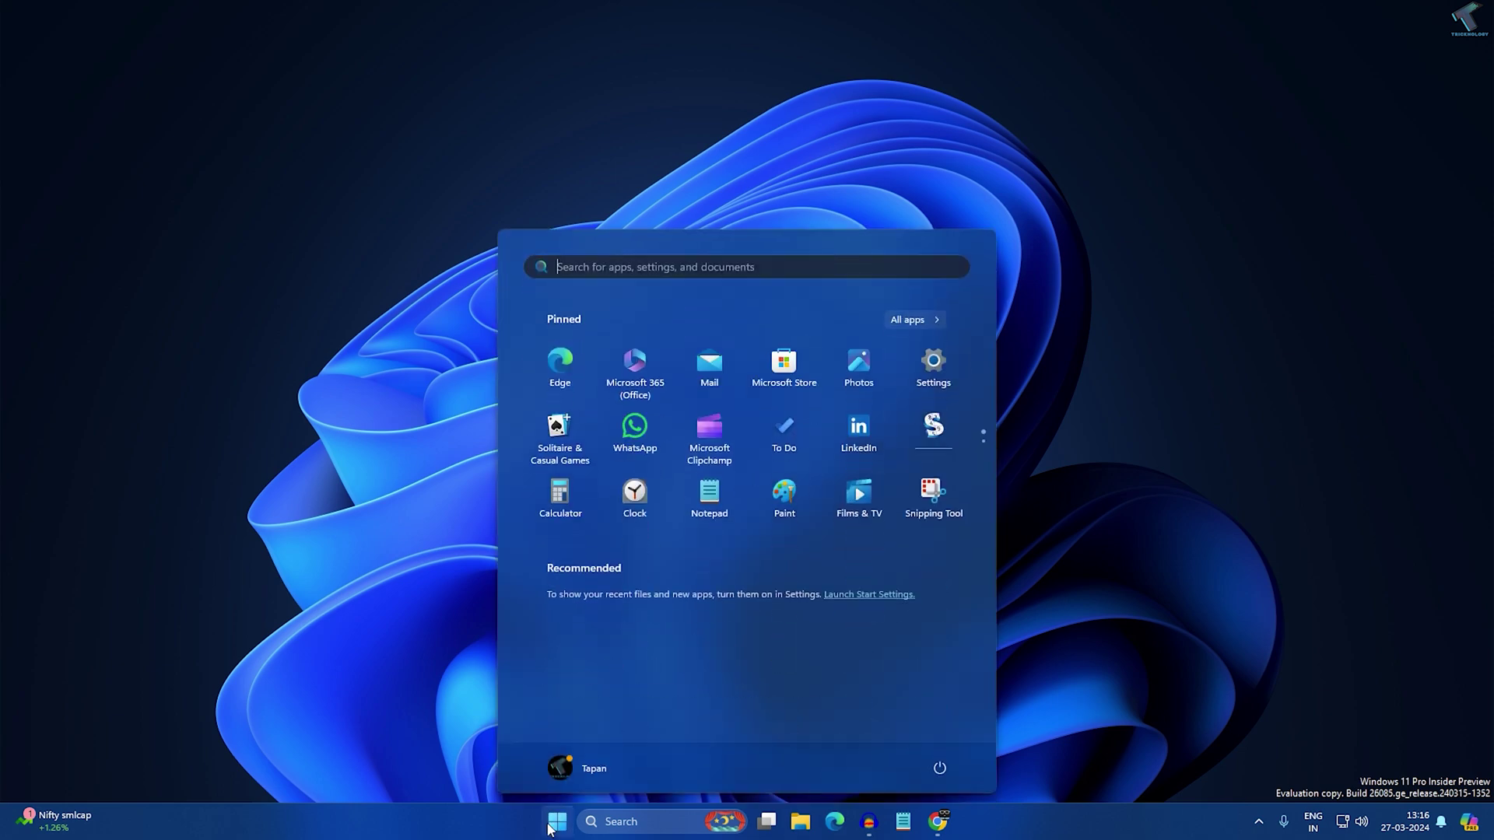
type("system ")
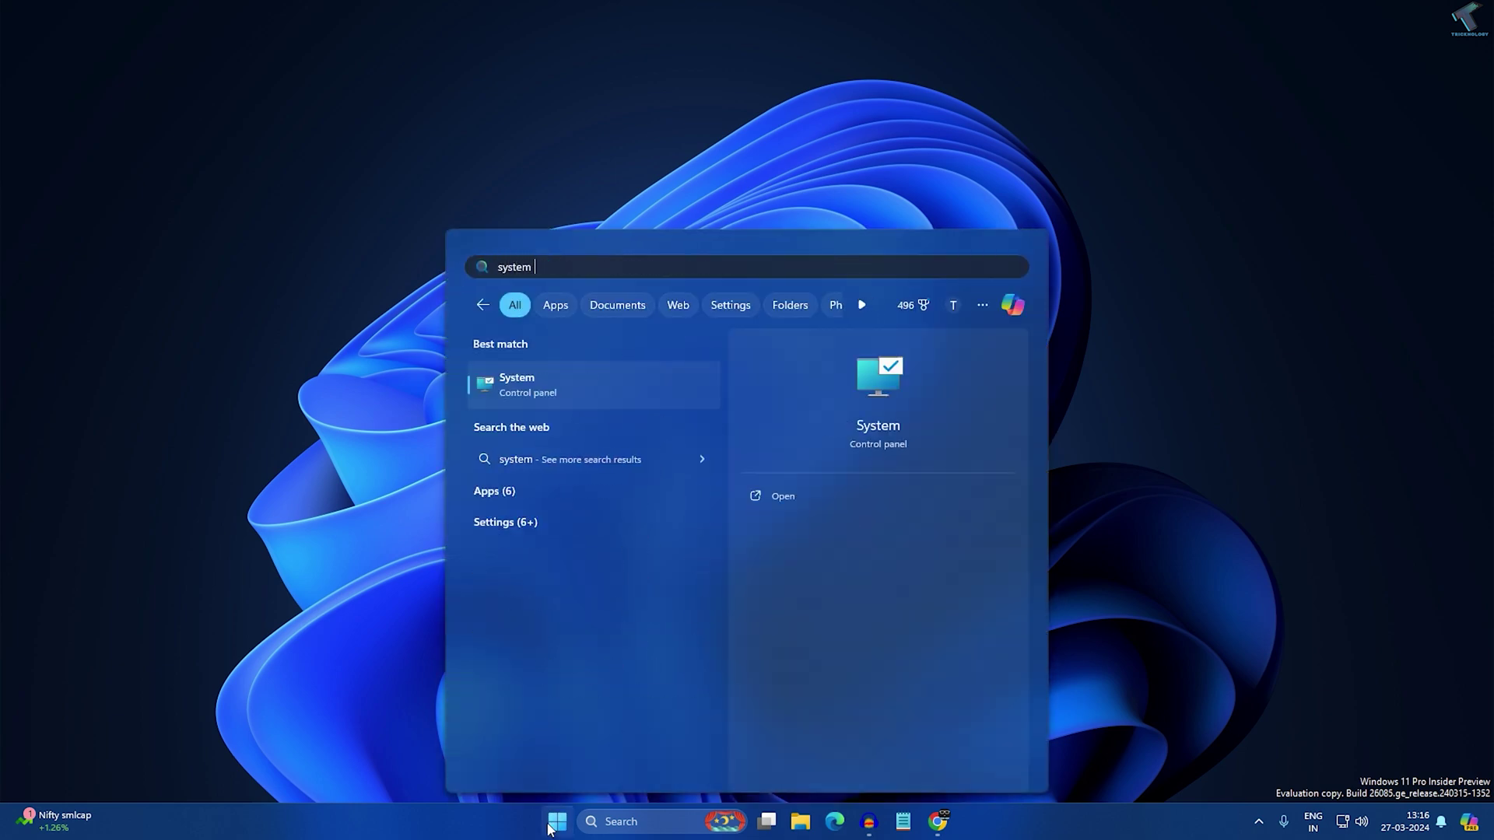
type("configuration")
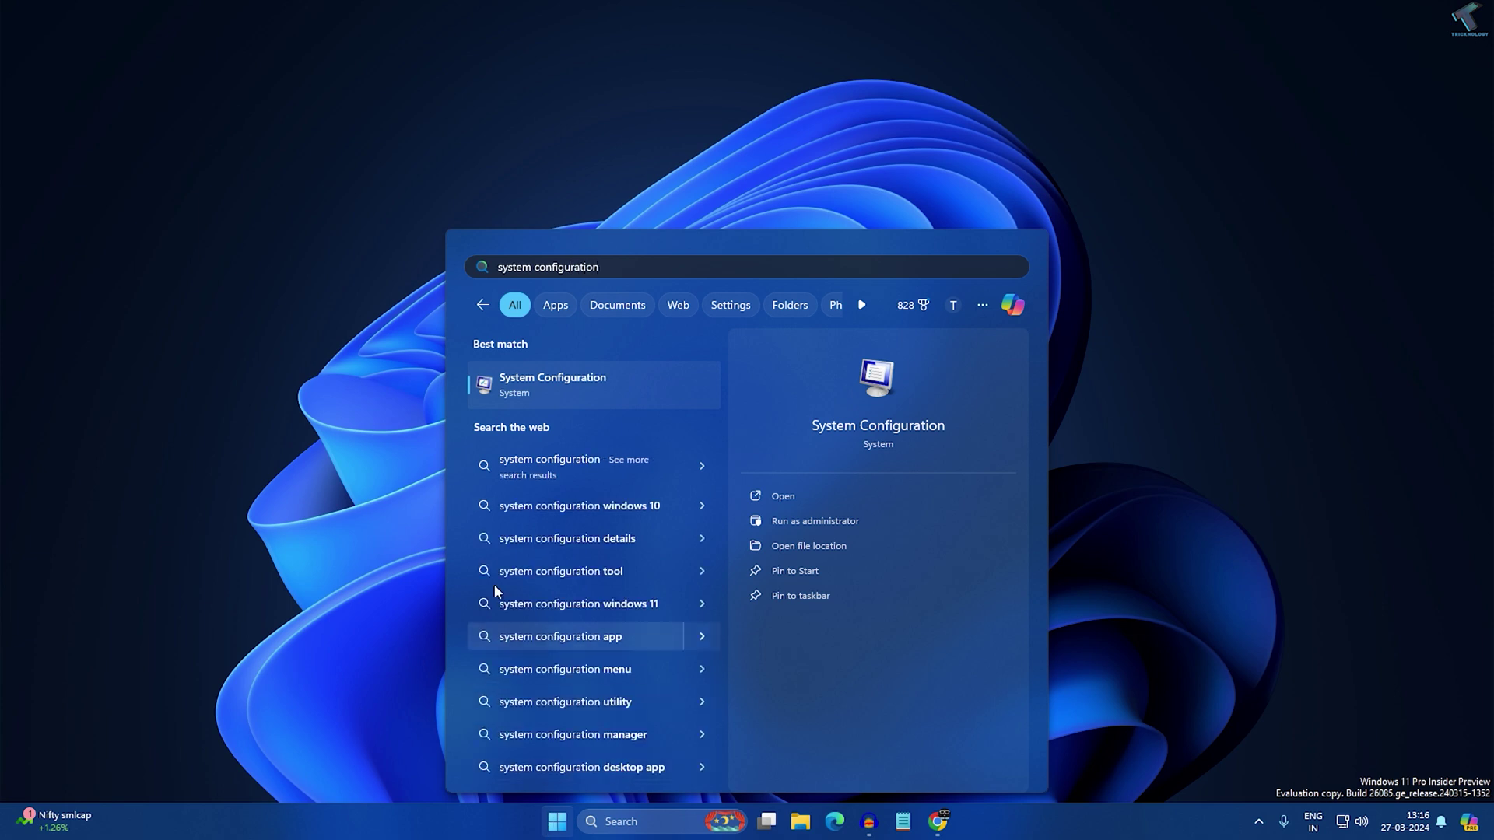
left_click(544, 392)
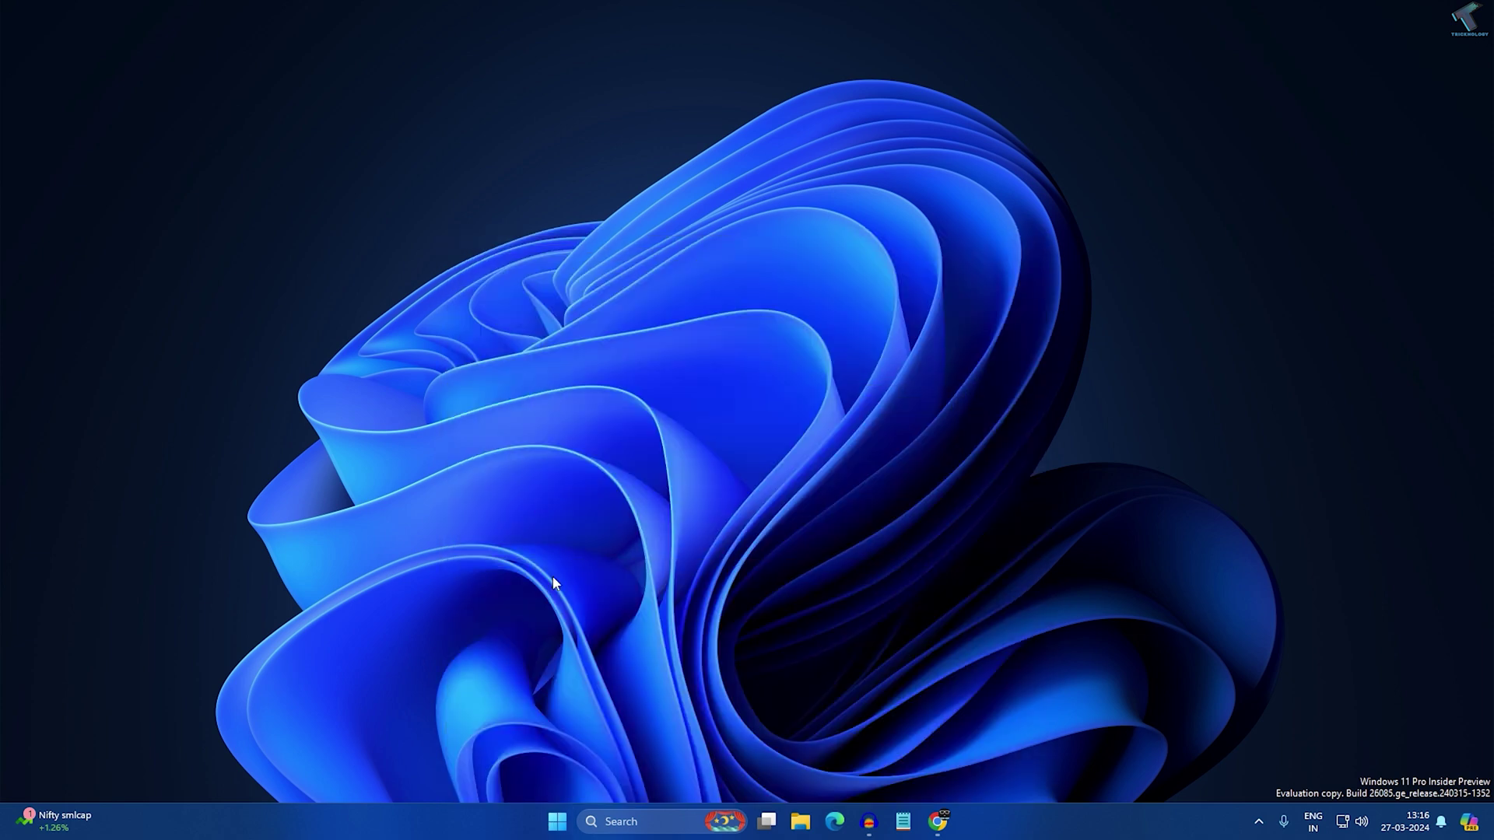
left_click(622, 289)
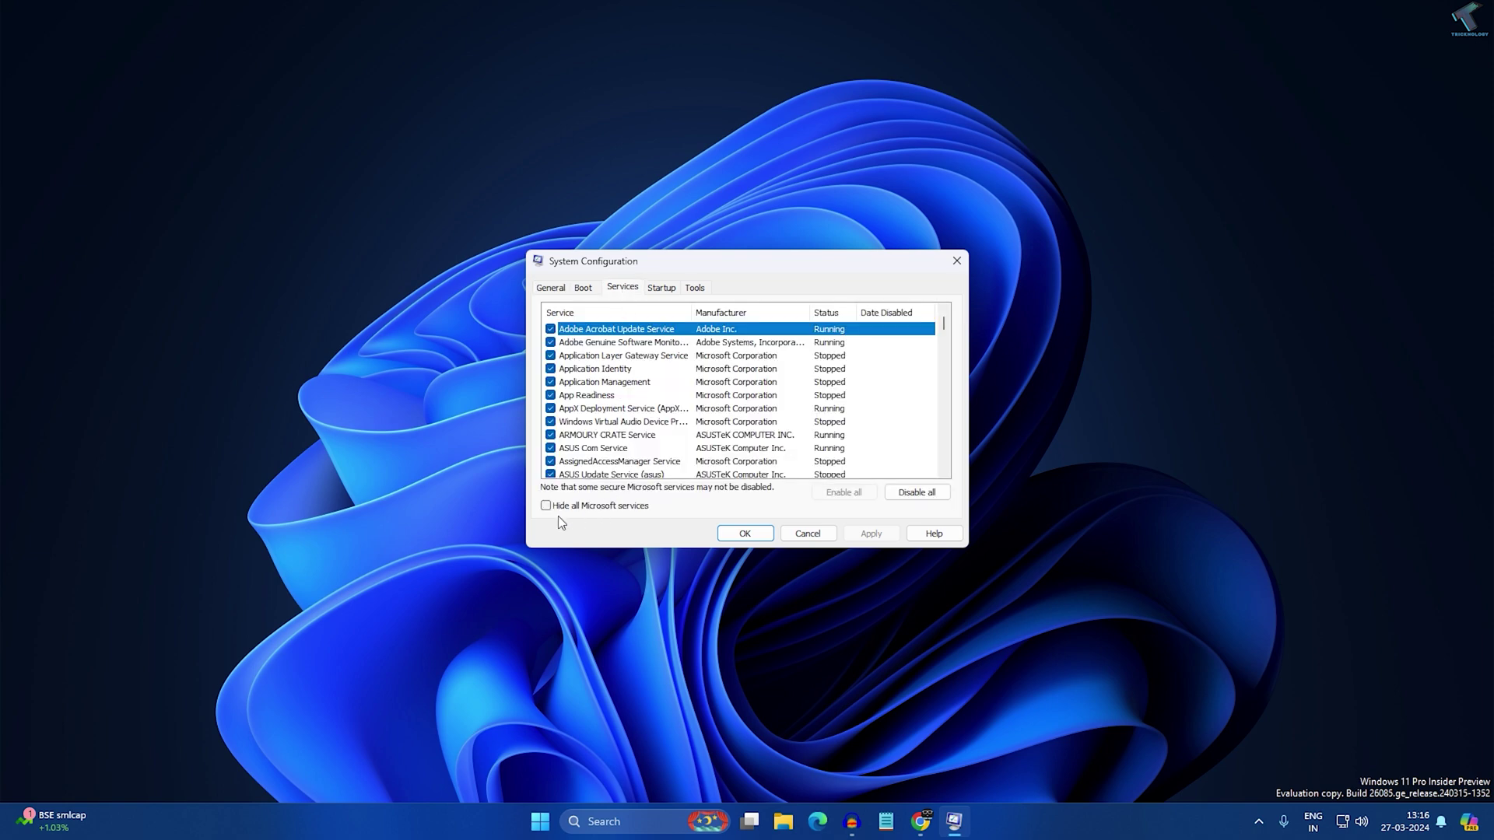
left_click(639, 511)
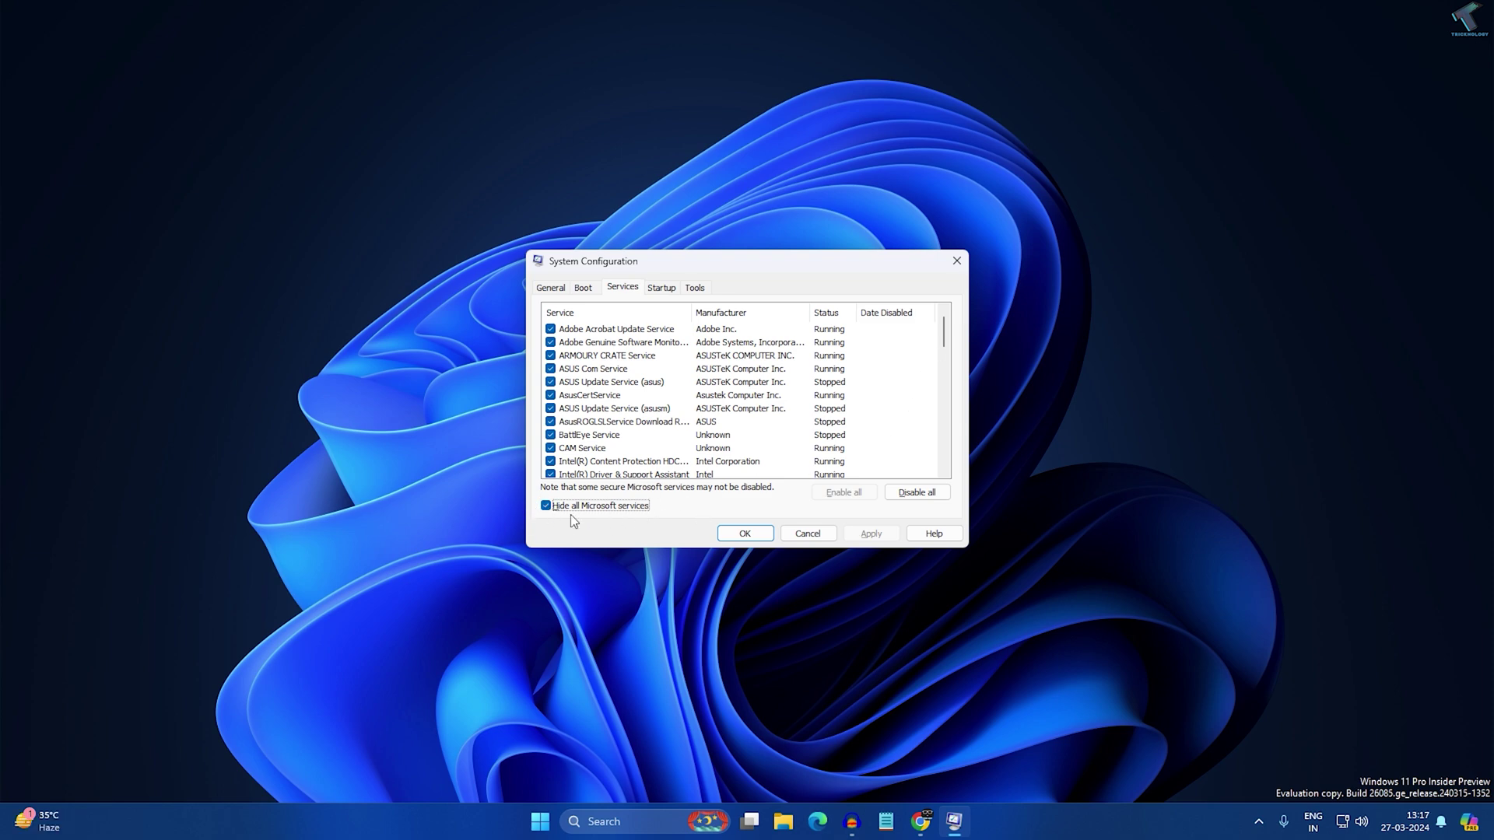
Disable all remaining non-Microsoft services, apply, and exit without restarting.
left_click_drag(943, 333, 944, 466)
left_click(550, 369)
left_click_drag(945, 445, 962, 339)
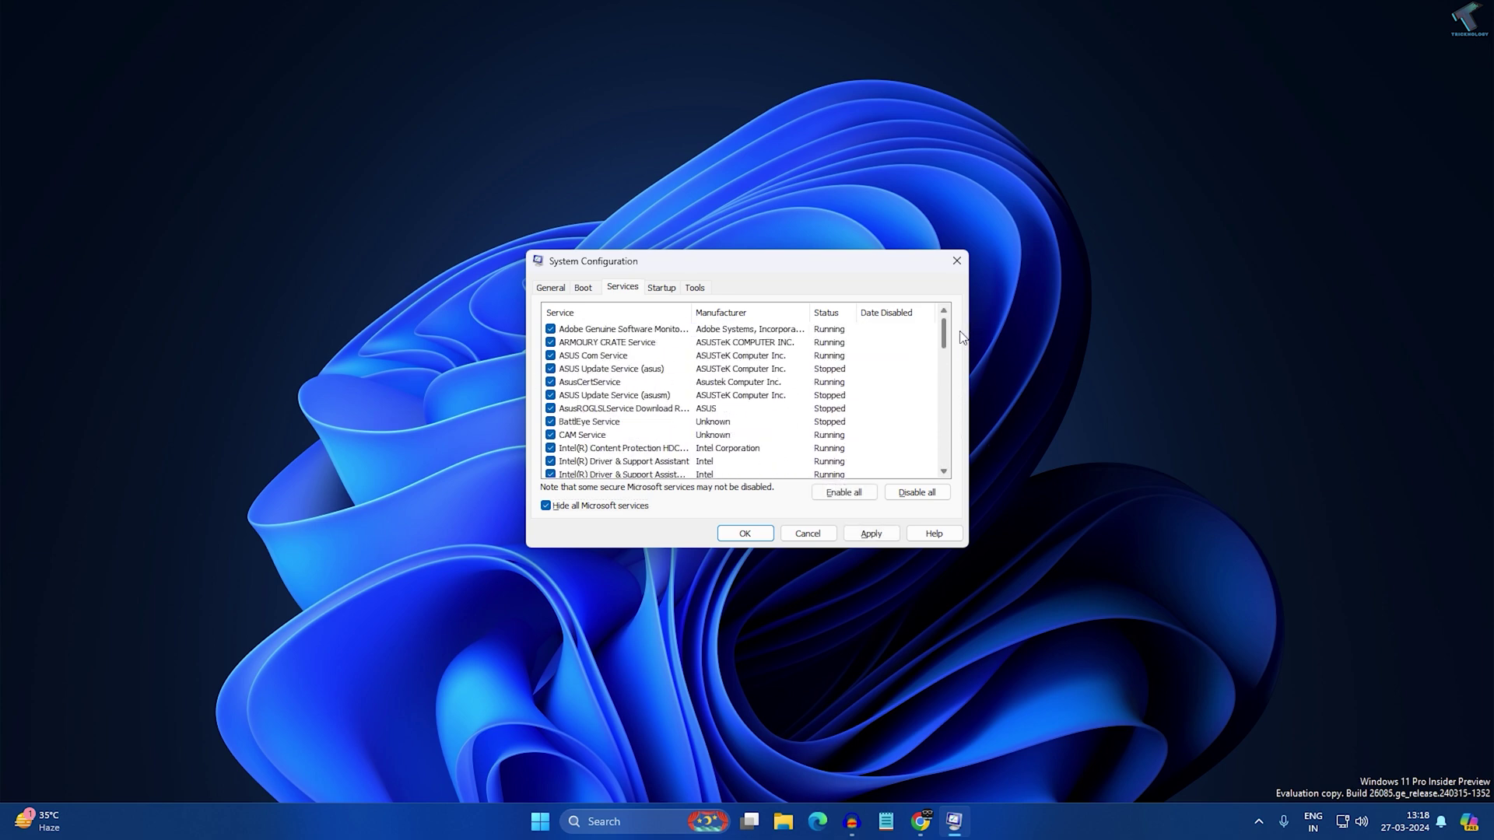
key("Home")
left_click(933, 492)
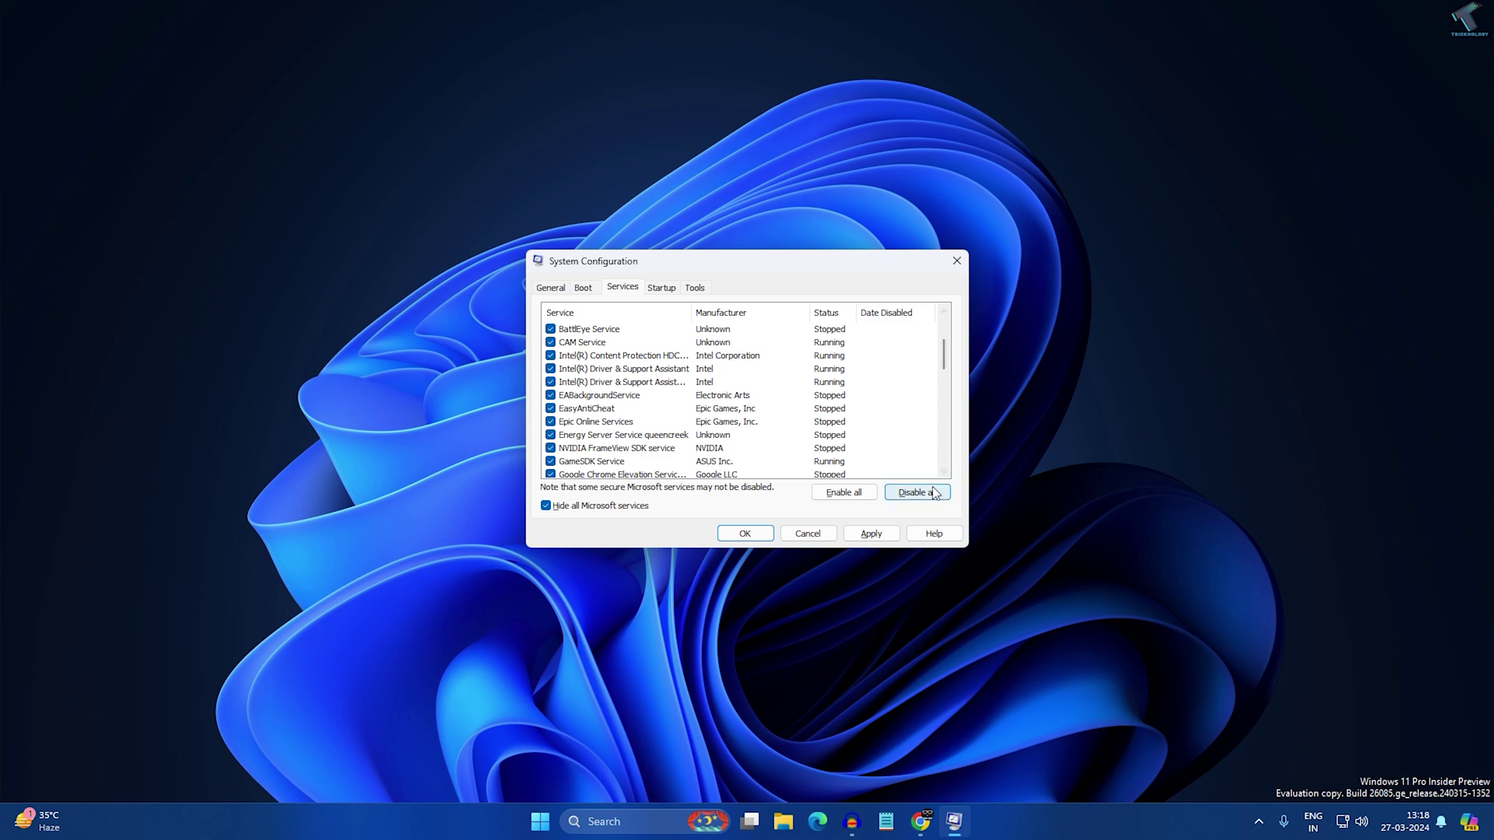
left_click(872, 534)
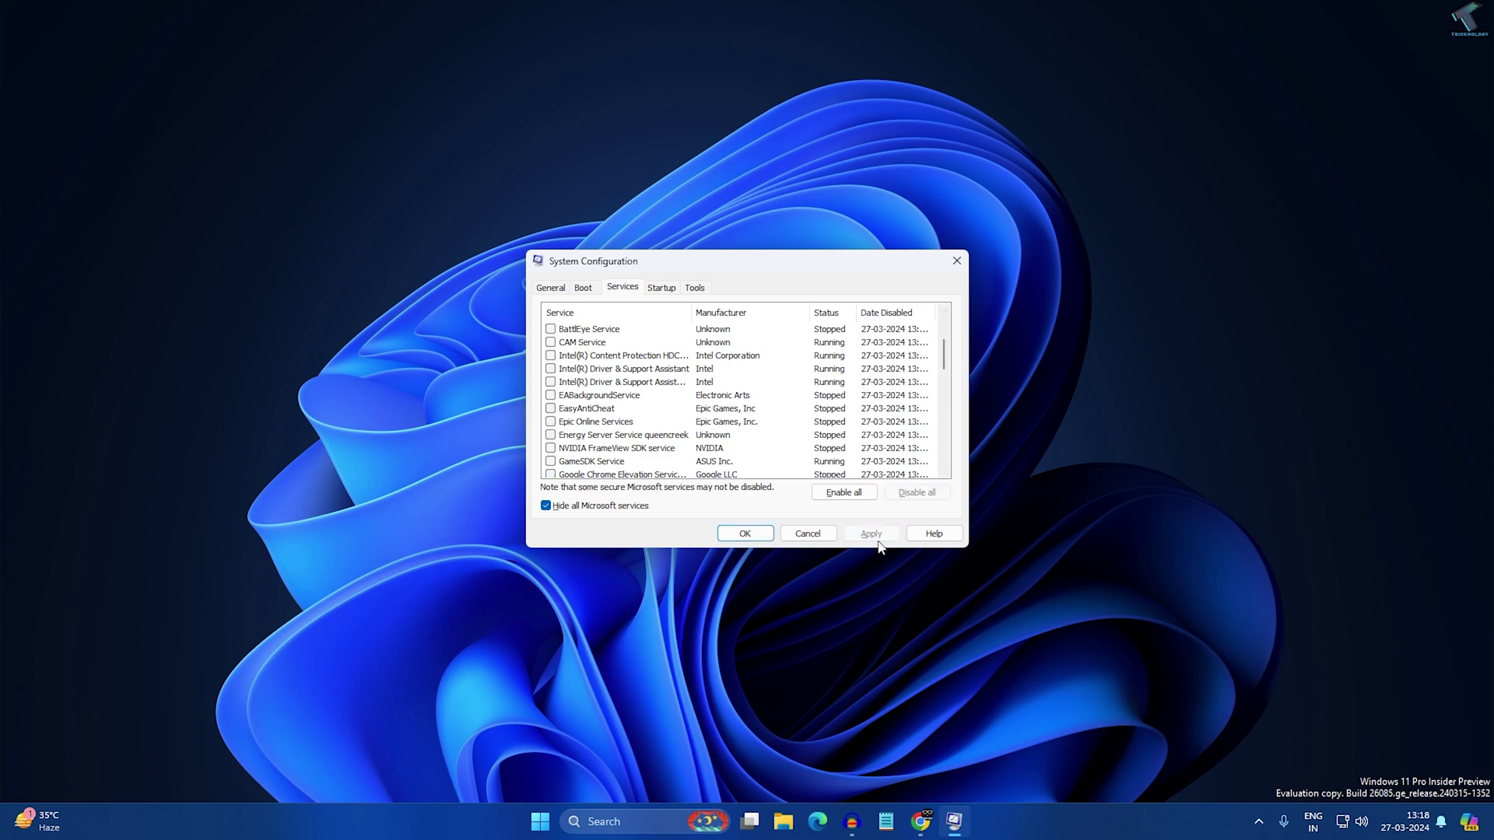
left_click(765, 534)
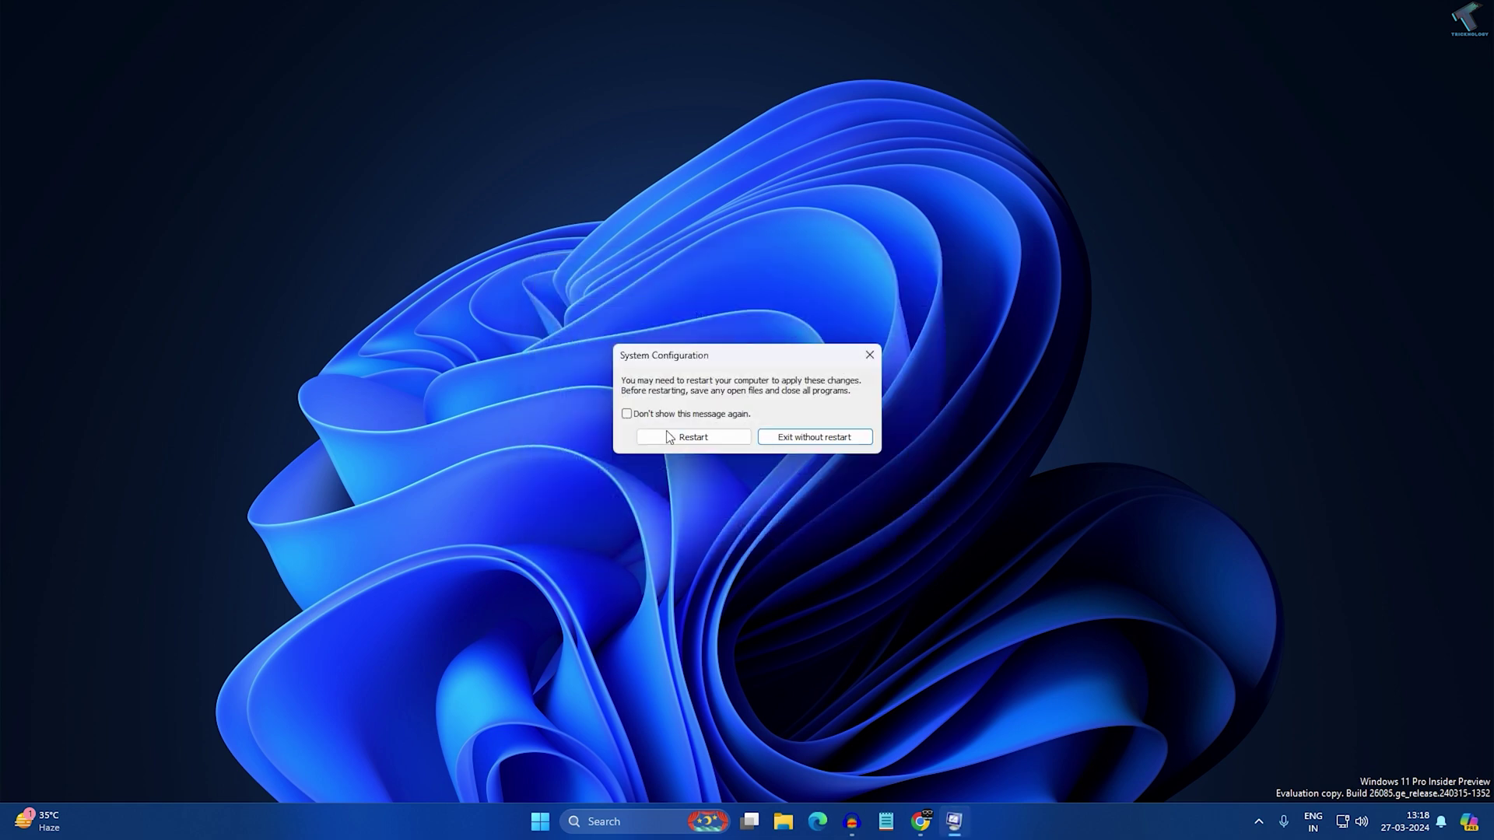
left_click(700, 438)
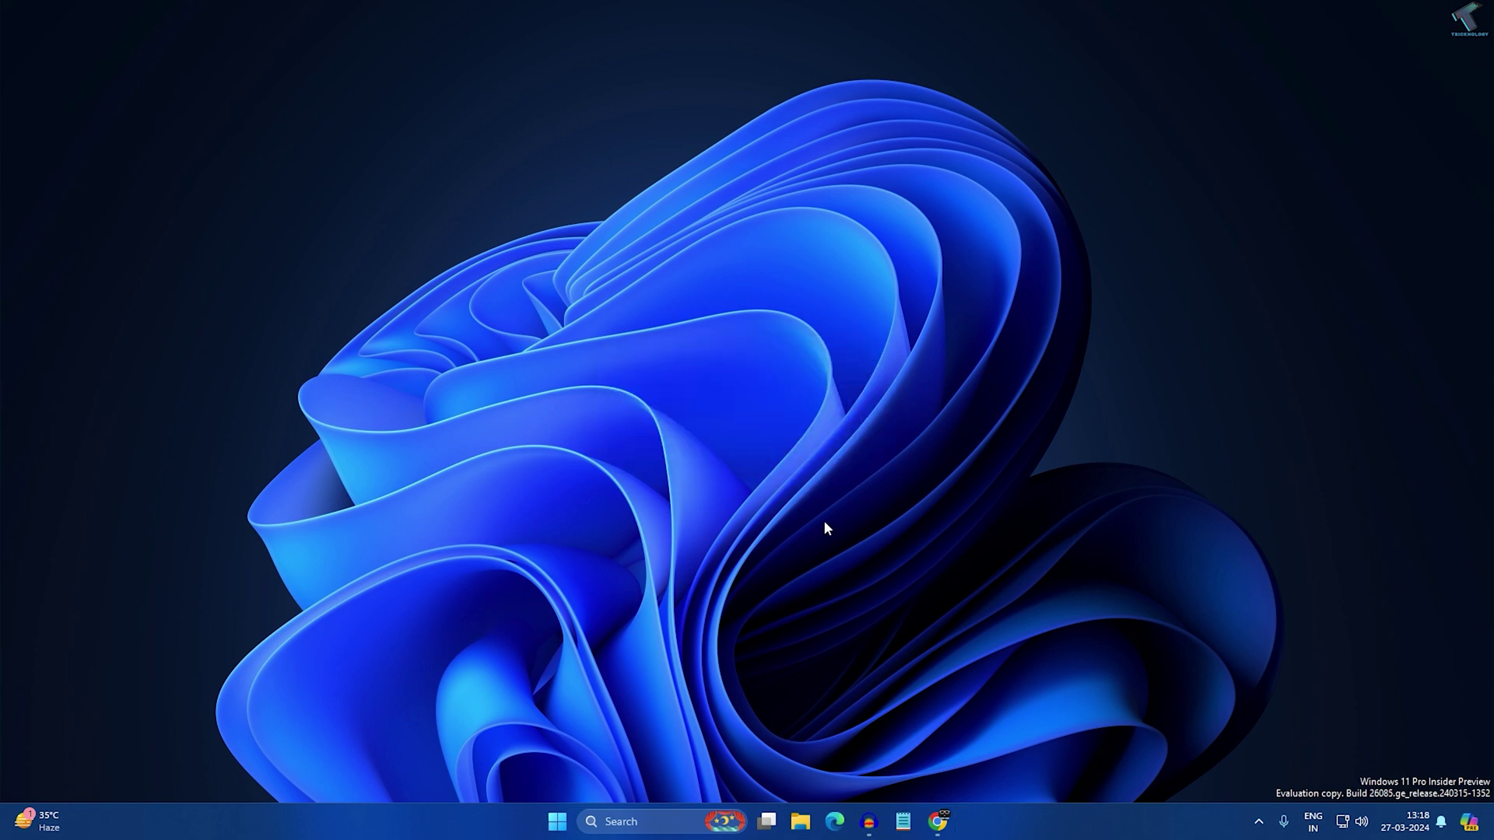
Open Task Manager on its Startup apps page.
right_click(556, 821)
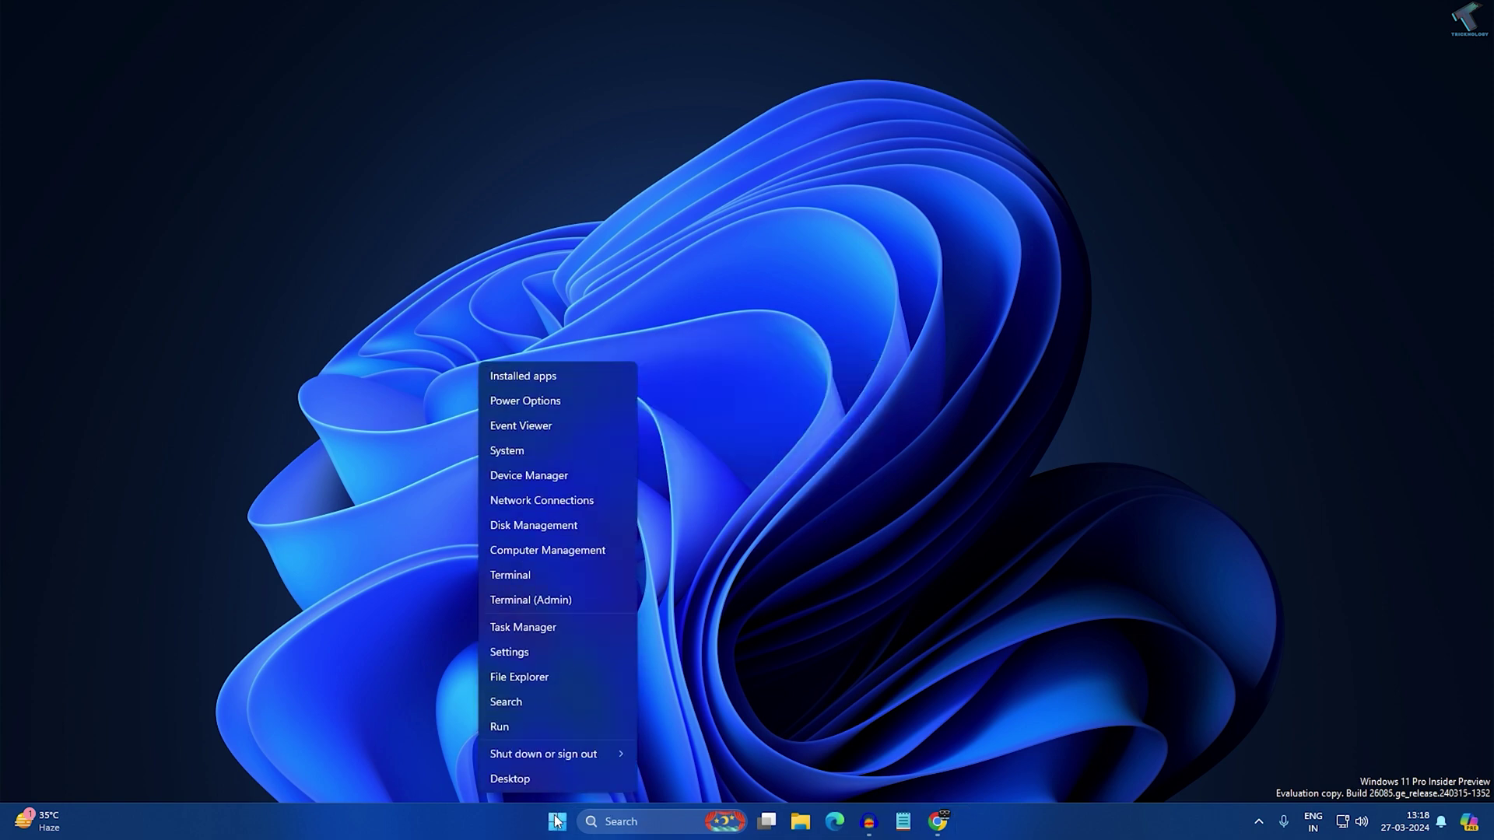
left_click(552, 630)
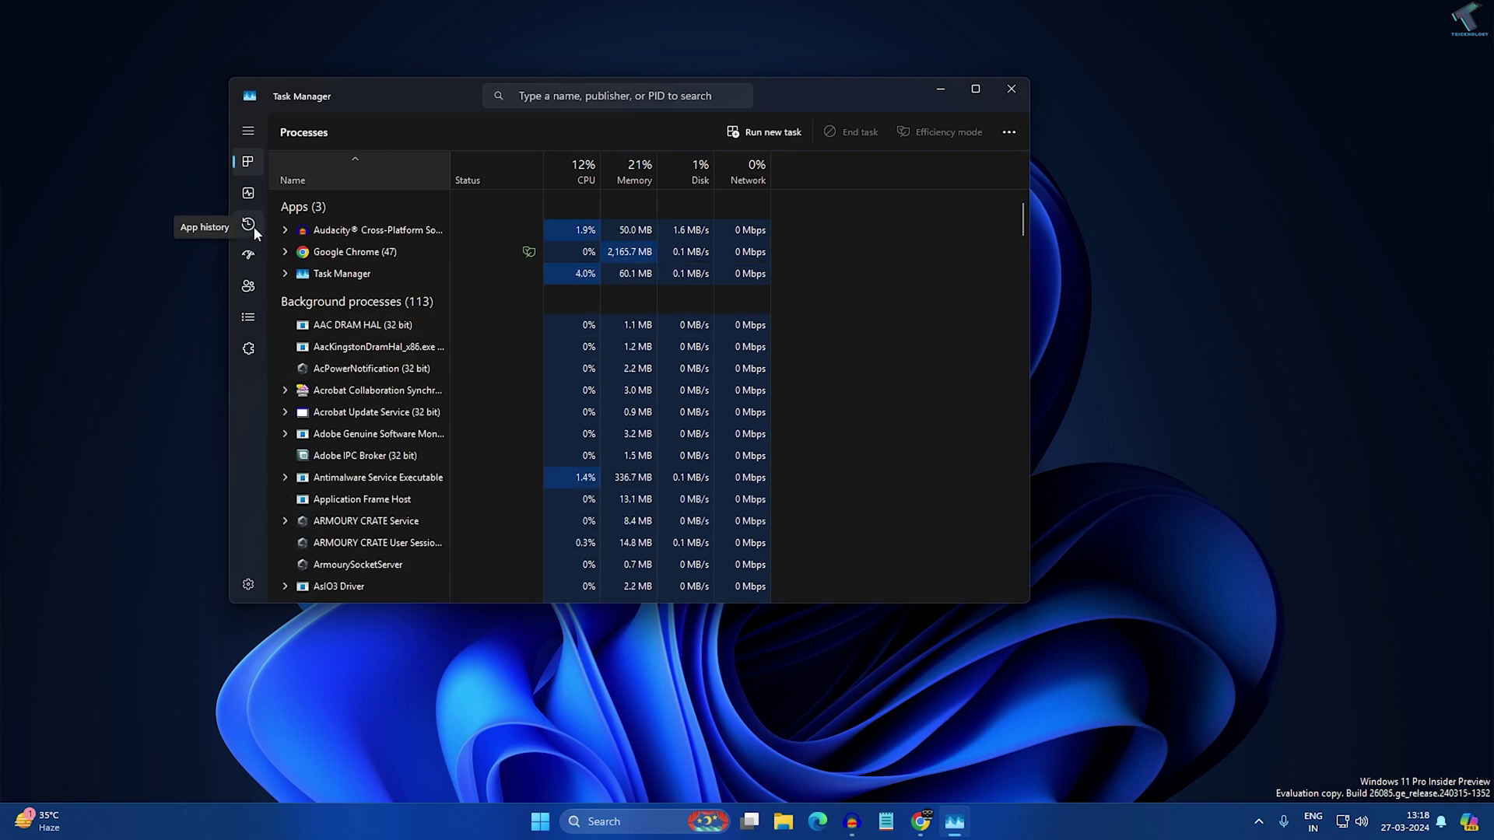
left_click(250, 256)
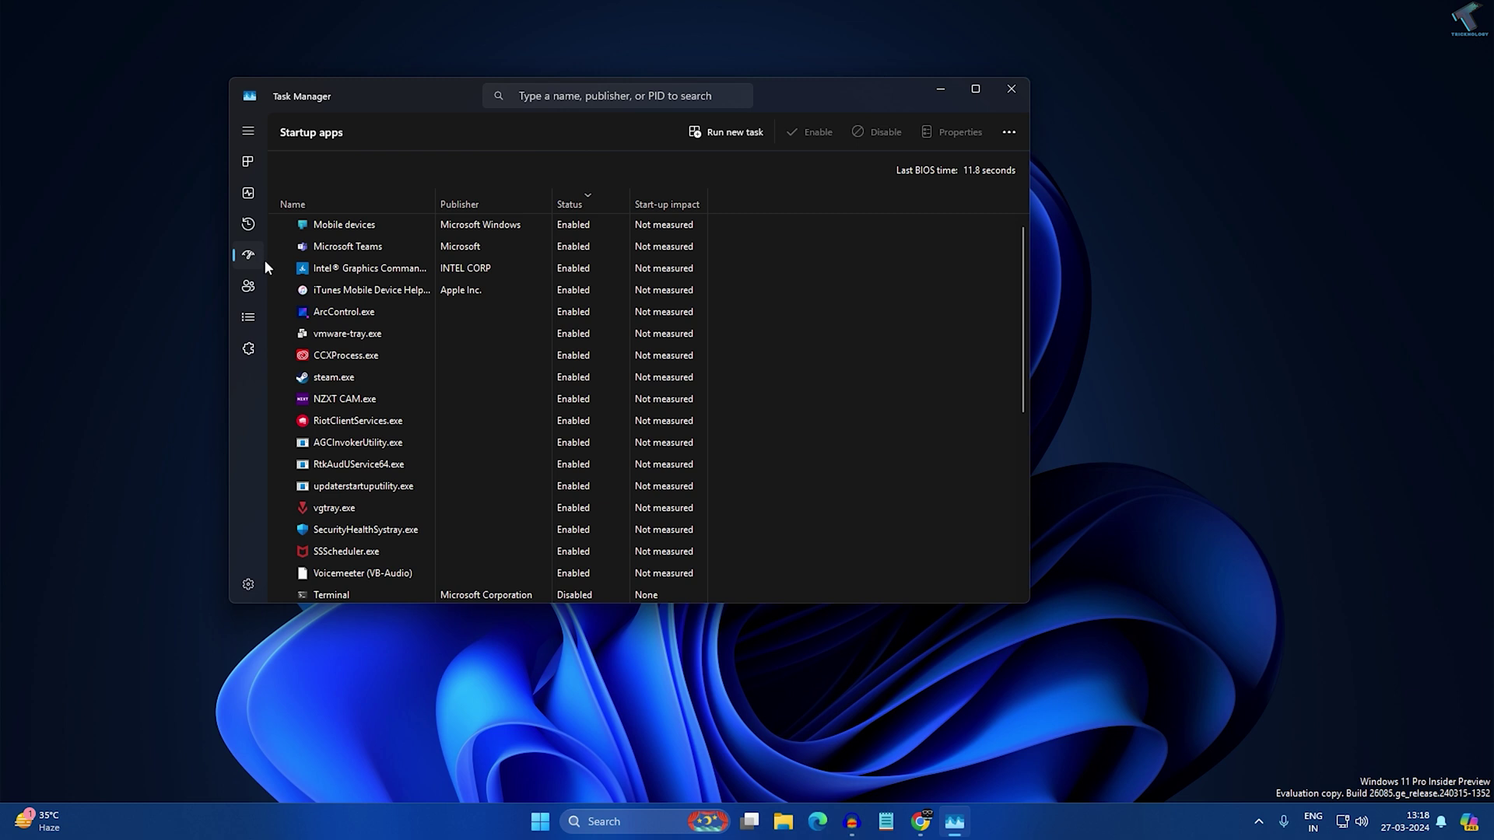
Disable CCXProcess, vmware-tray and steam.exe as startup apps.
right_click(545, 355)
left_click(606, 362)
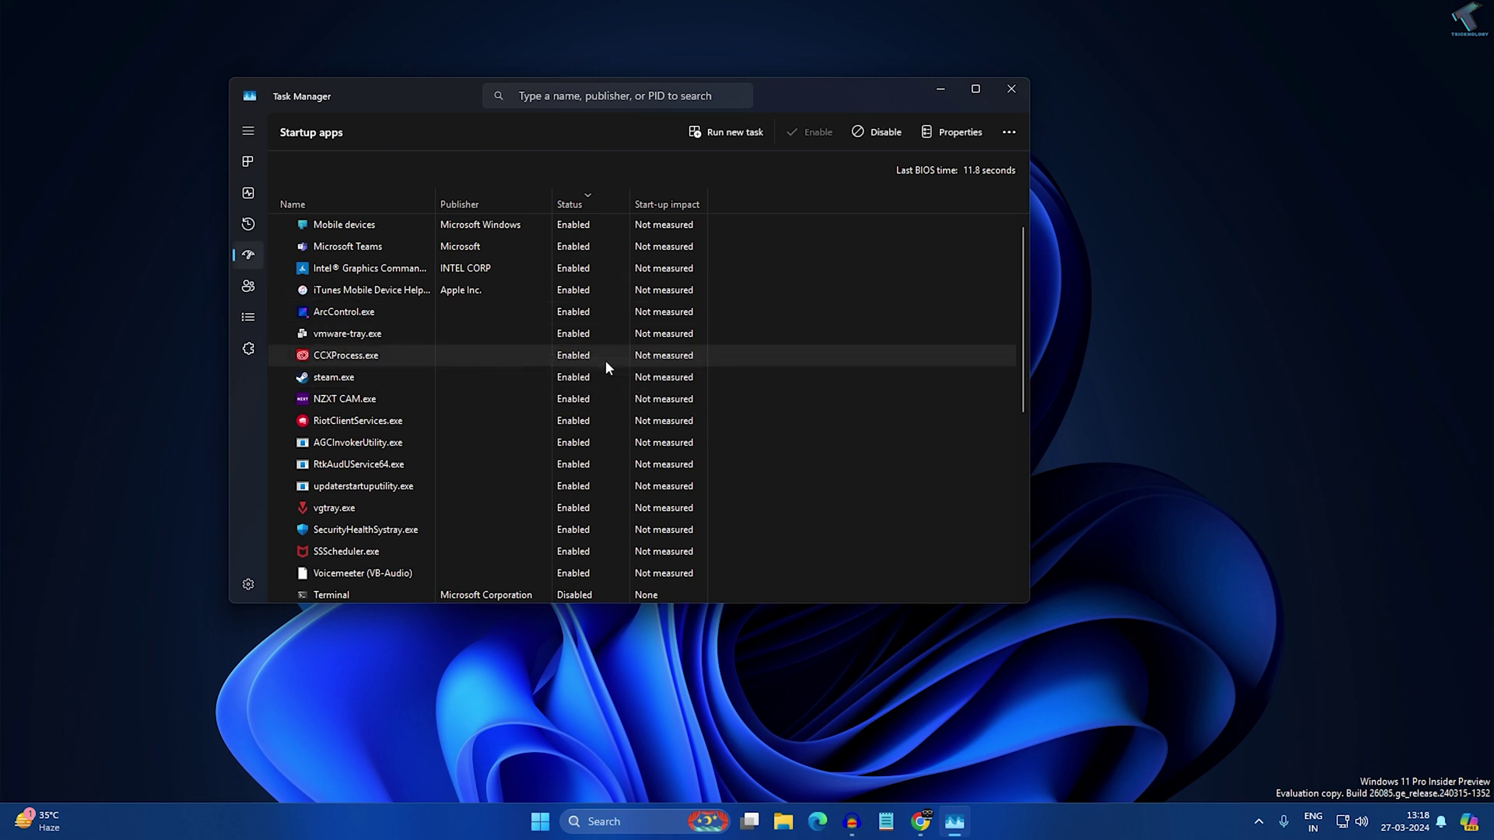
right_click(567, 333)
left_click(610, 346)
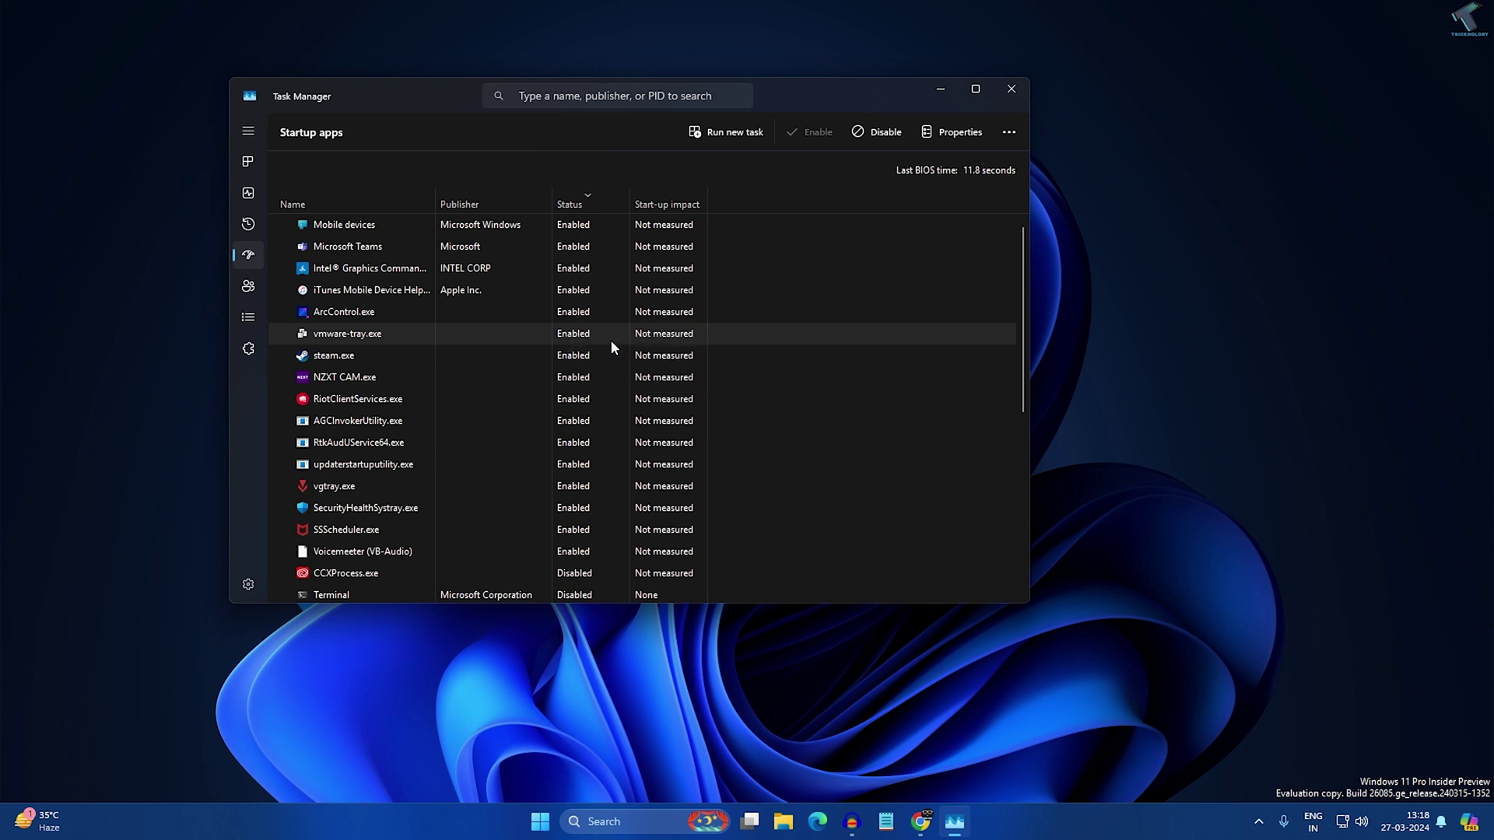
right_click(577, 333)
left_click(593, 339)
Review the startup apps list and close Task Manager.
scroll(597, 421, "down", 3)
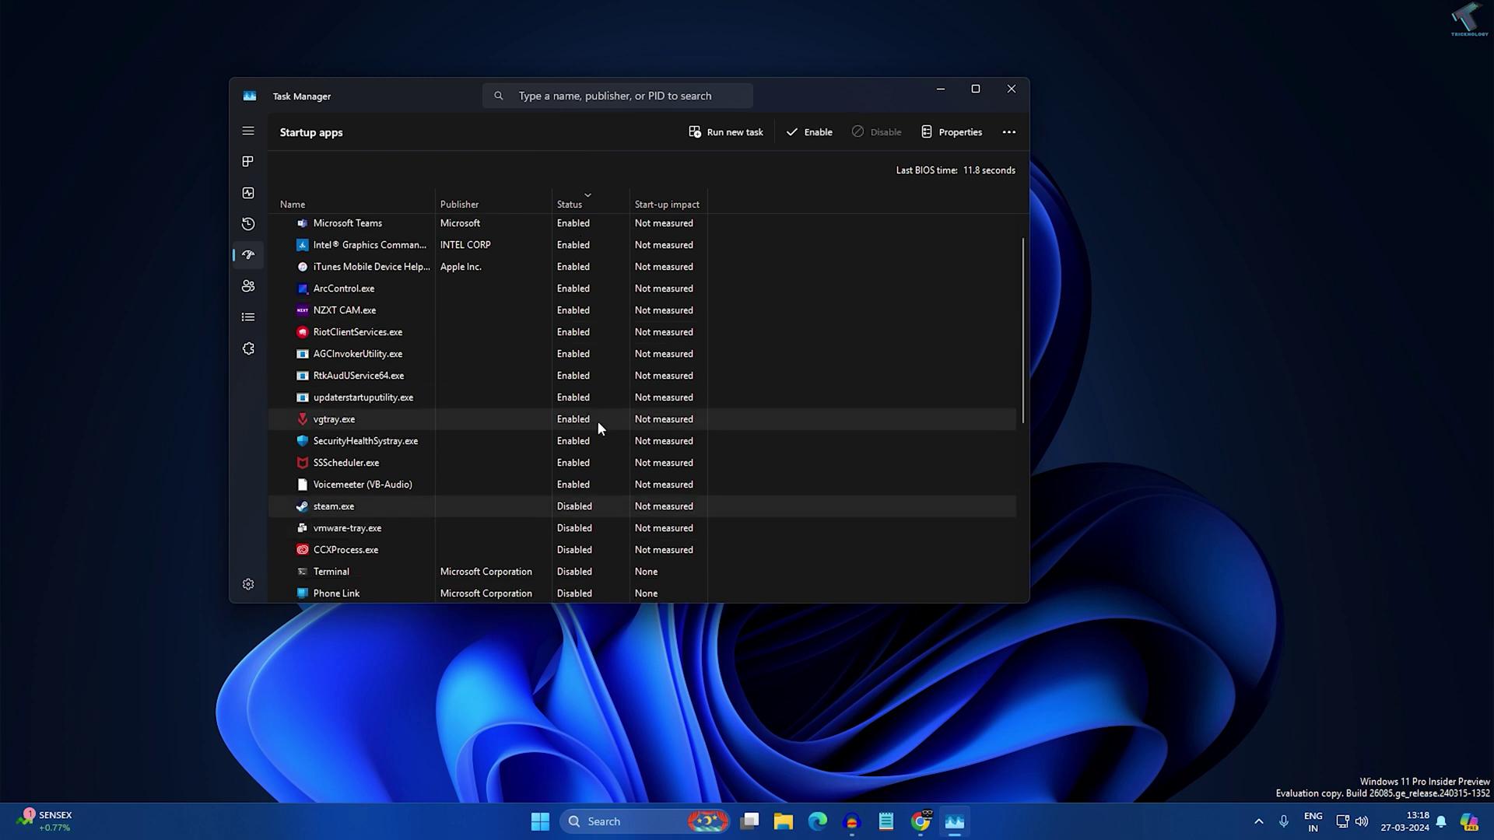
scroll(680, 534, "down", 5)
scroll(680, 534, "up", 6)
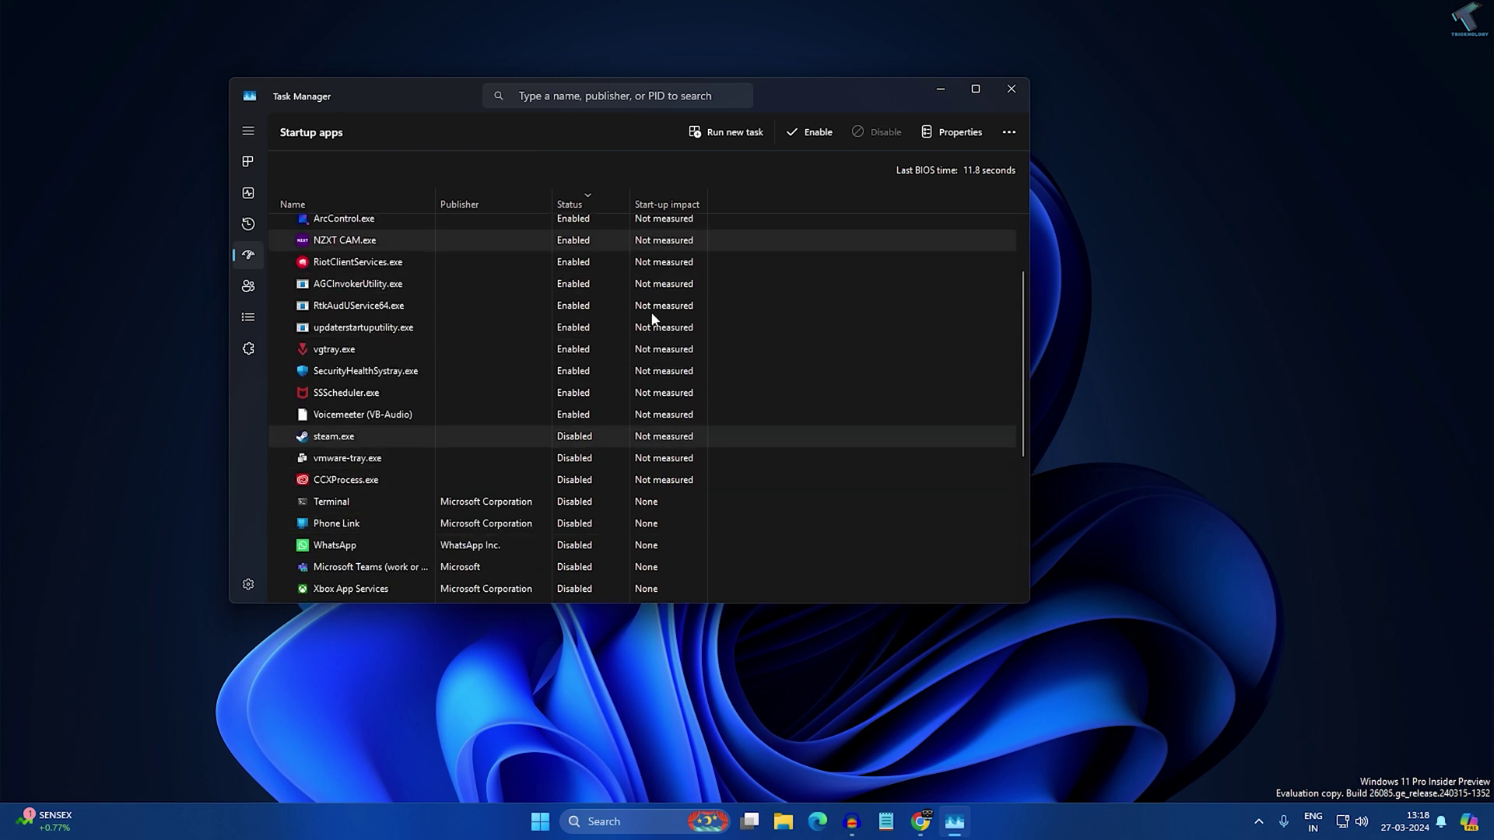
scroll(615, 274, "up", 2)
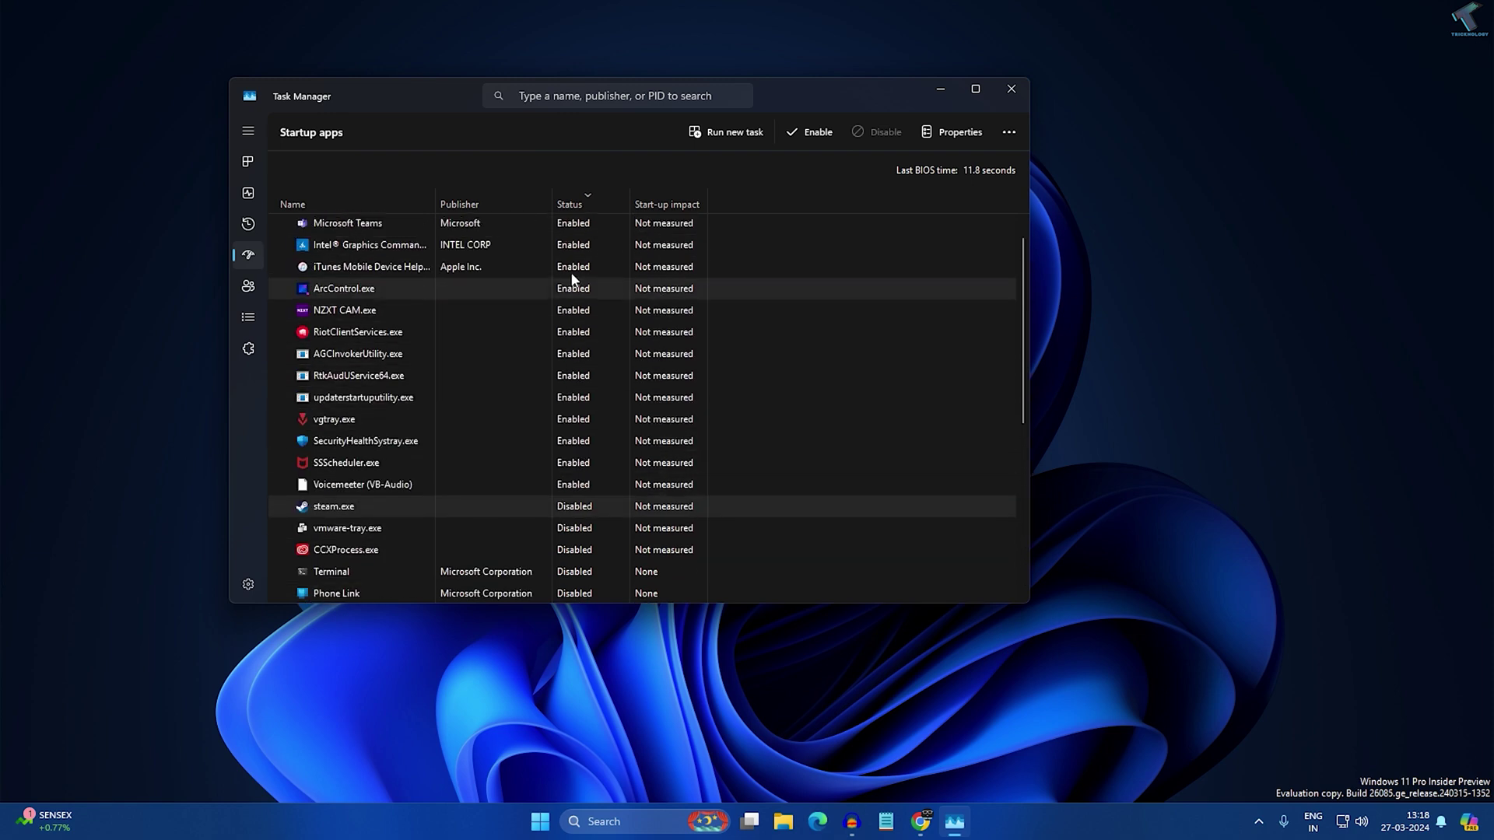
left_click(1011, 90)
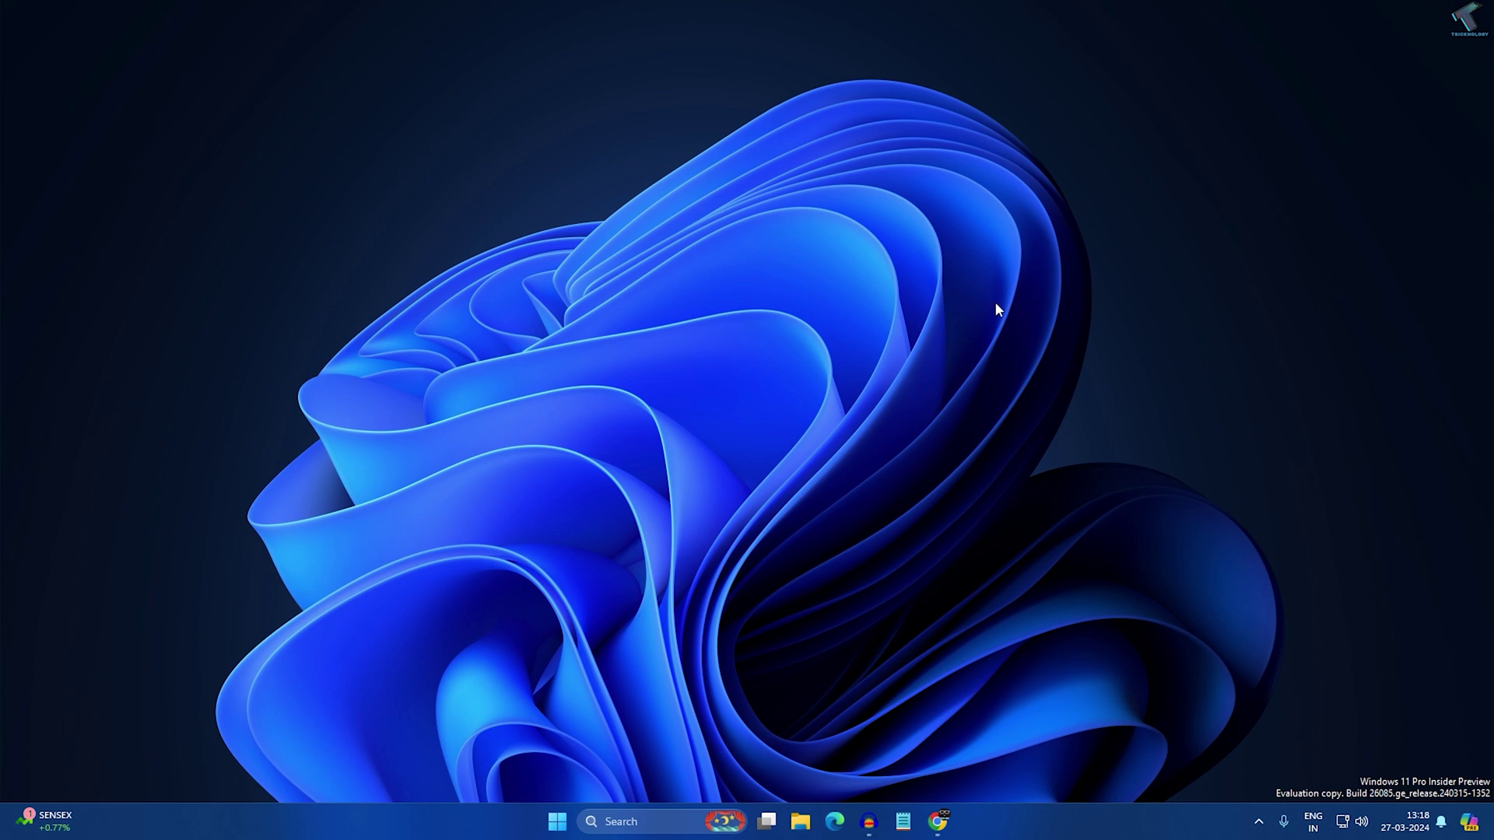
Find Notepad in Settings' Installed apps and open its Advanced options.
right_click(557, 821)
left_click(559, 650)
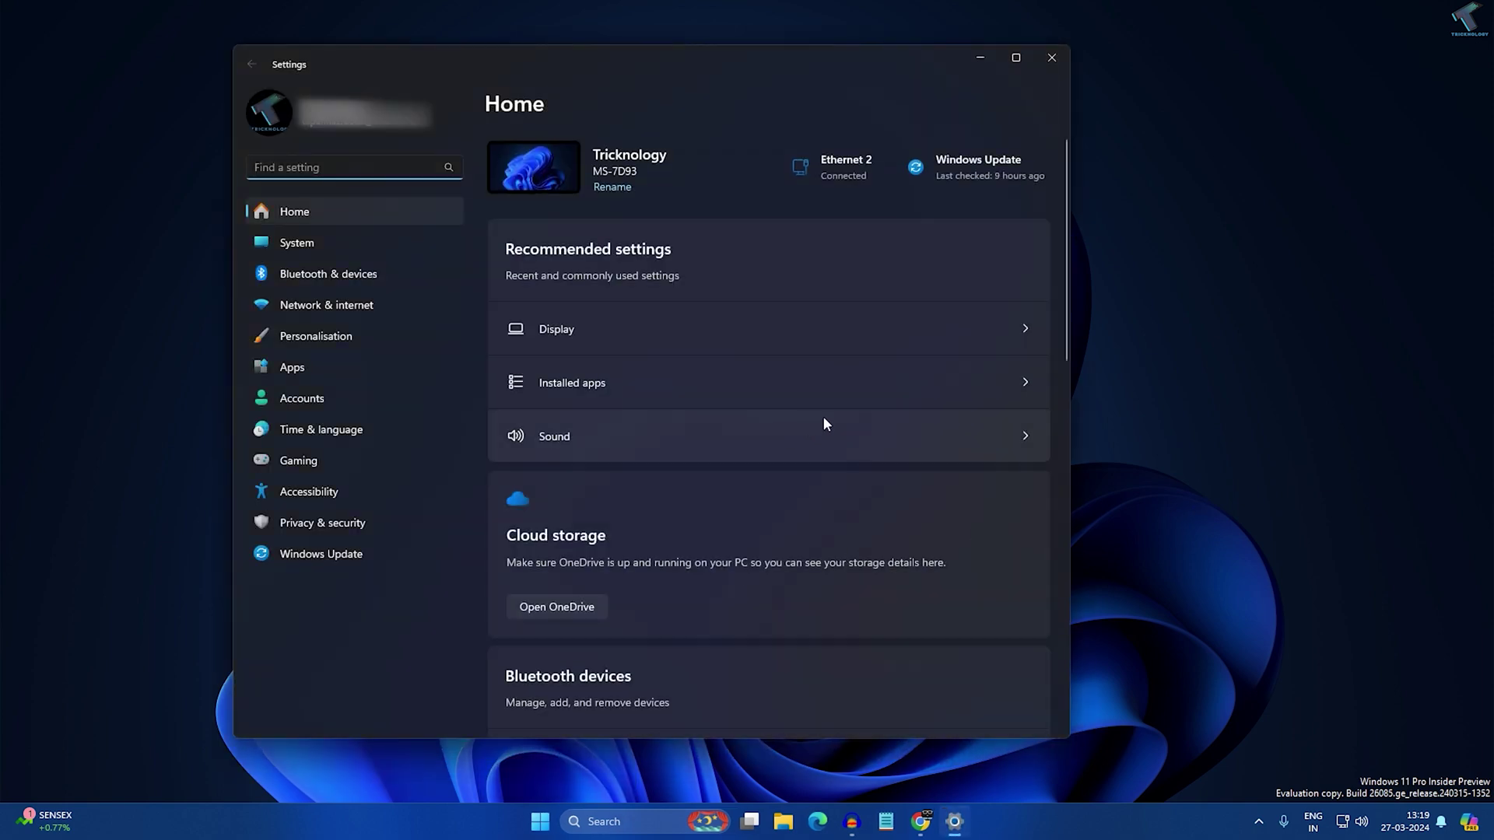
left_click(307, 373)
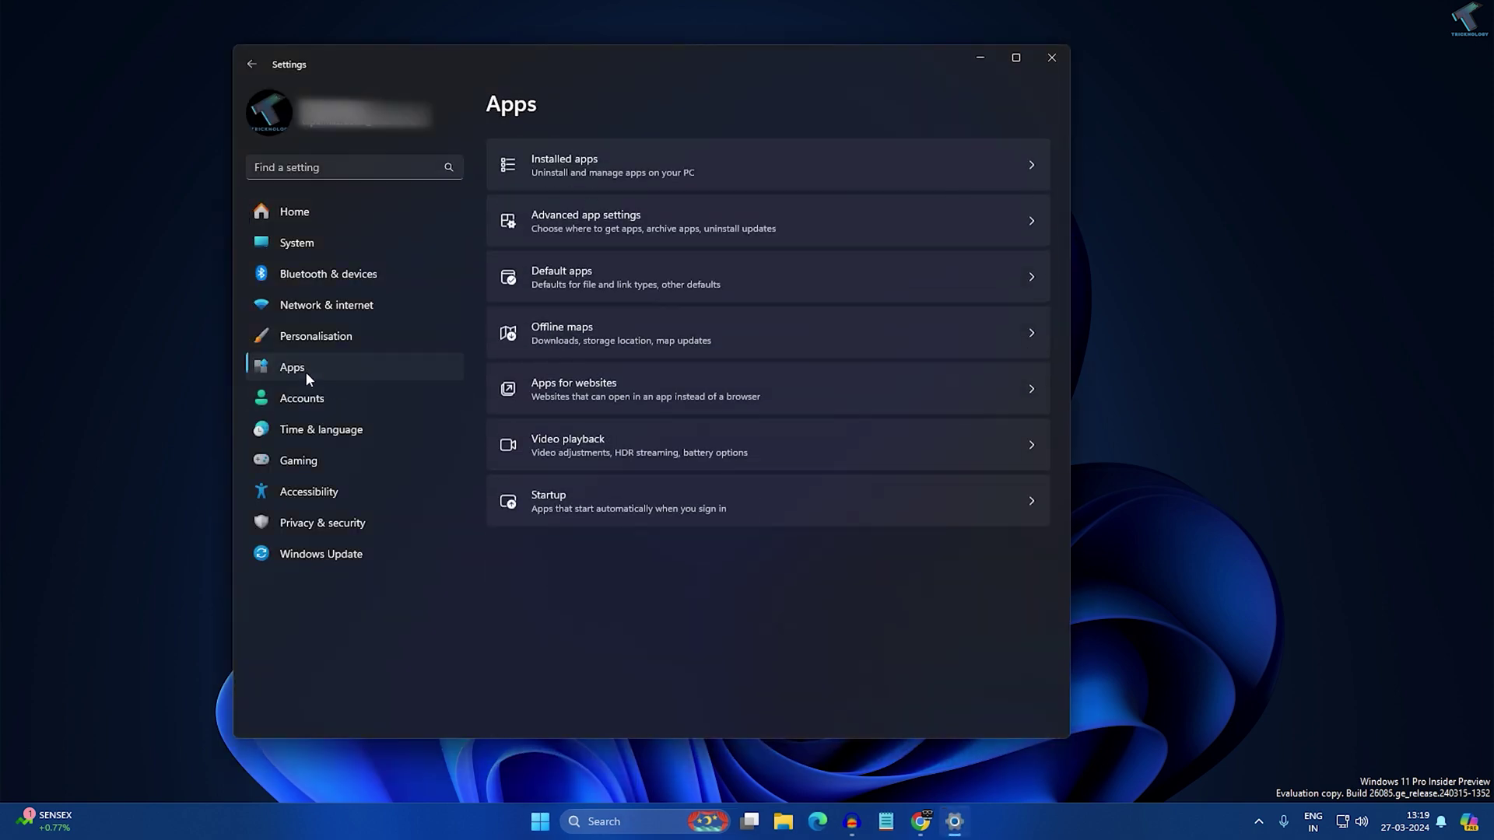
left_click(663, 171)
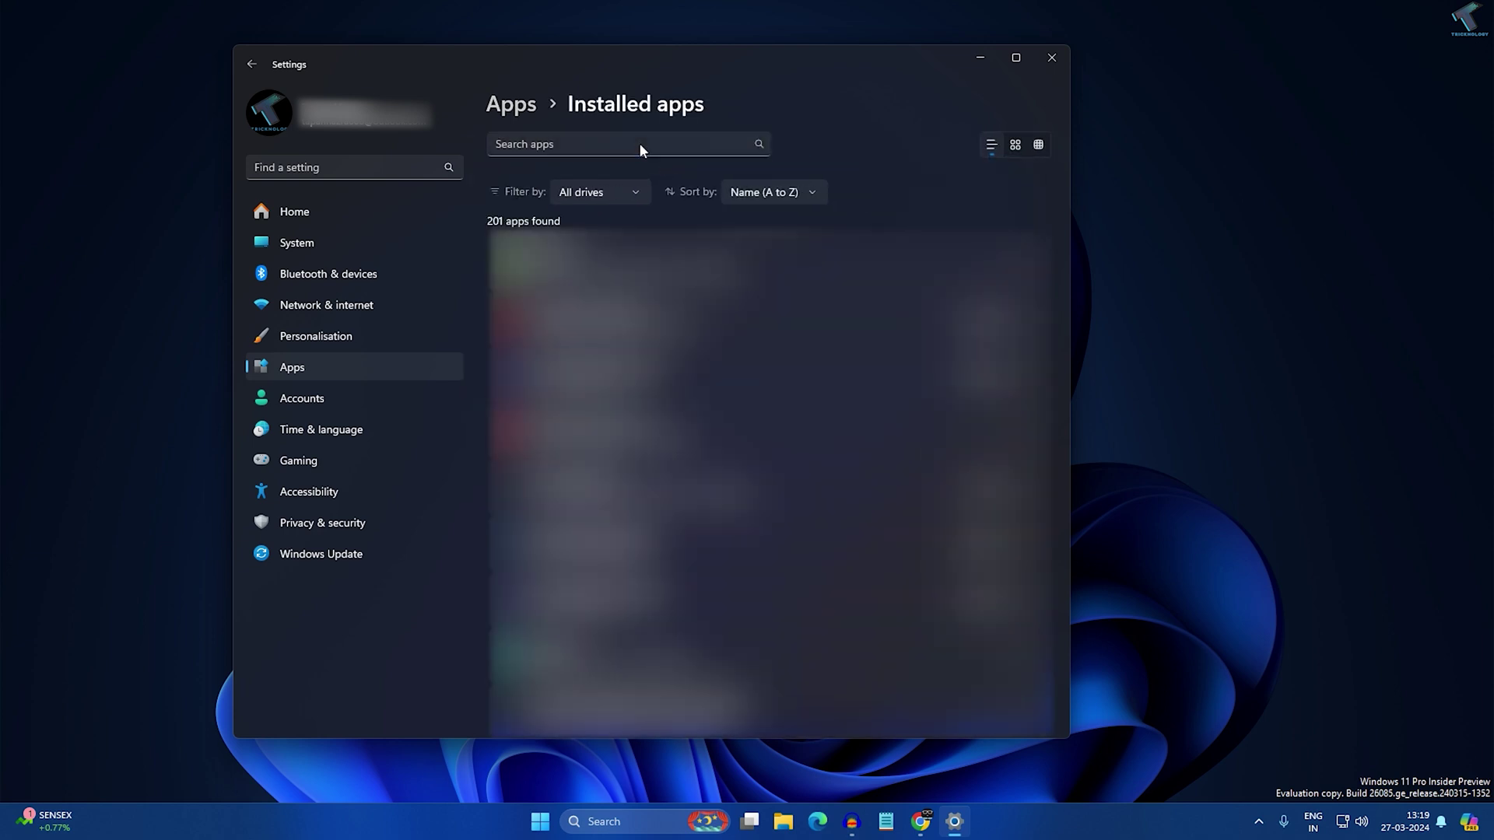
left_click(639, 146)
type("notepad")
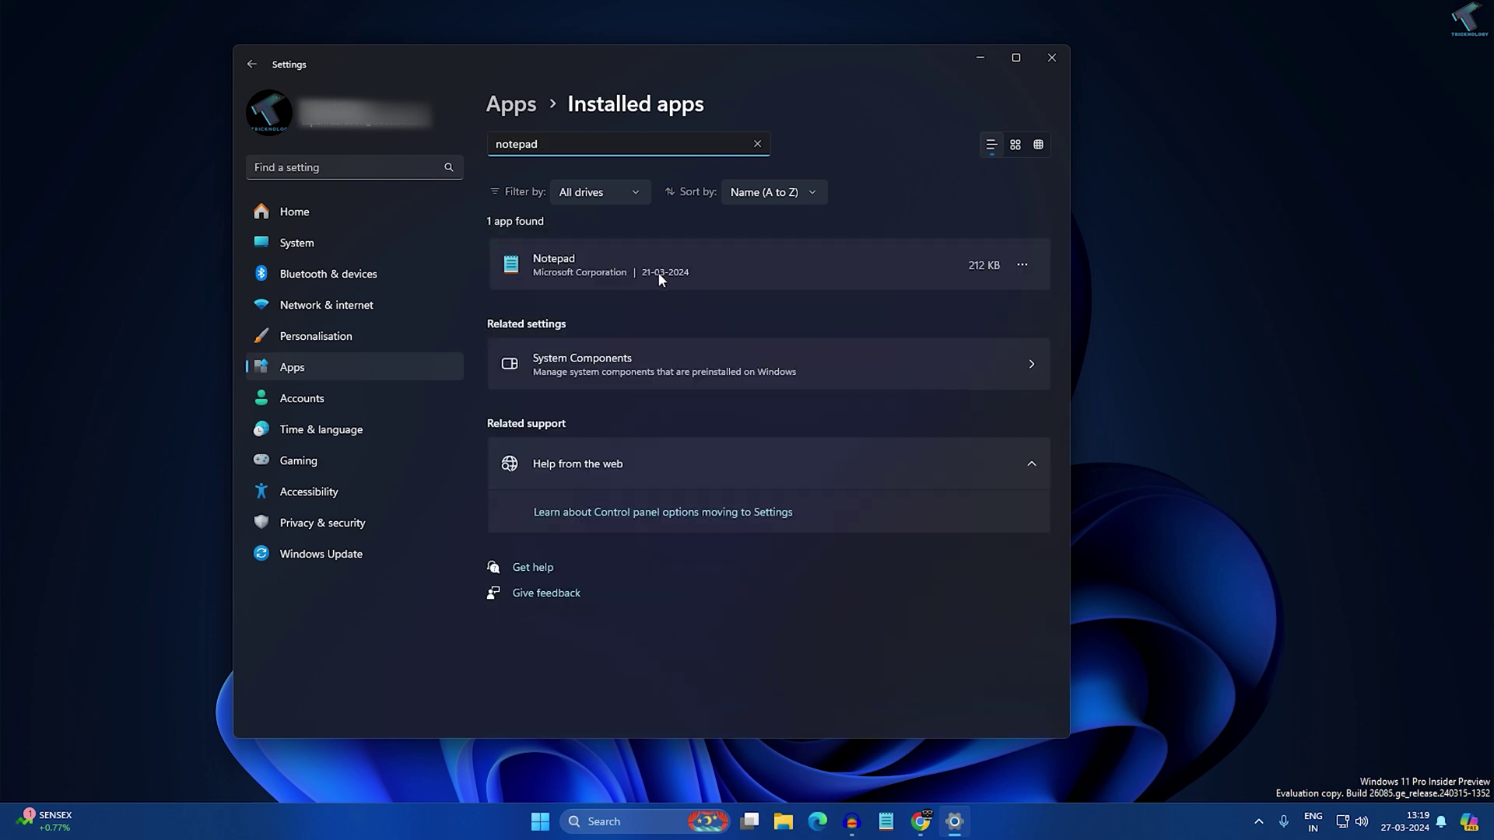
left_click(665, 247)
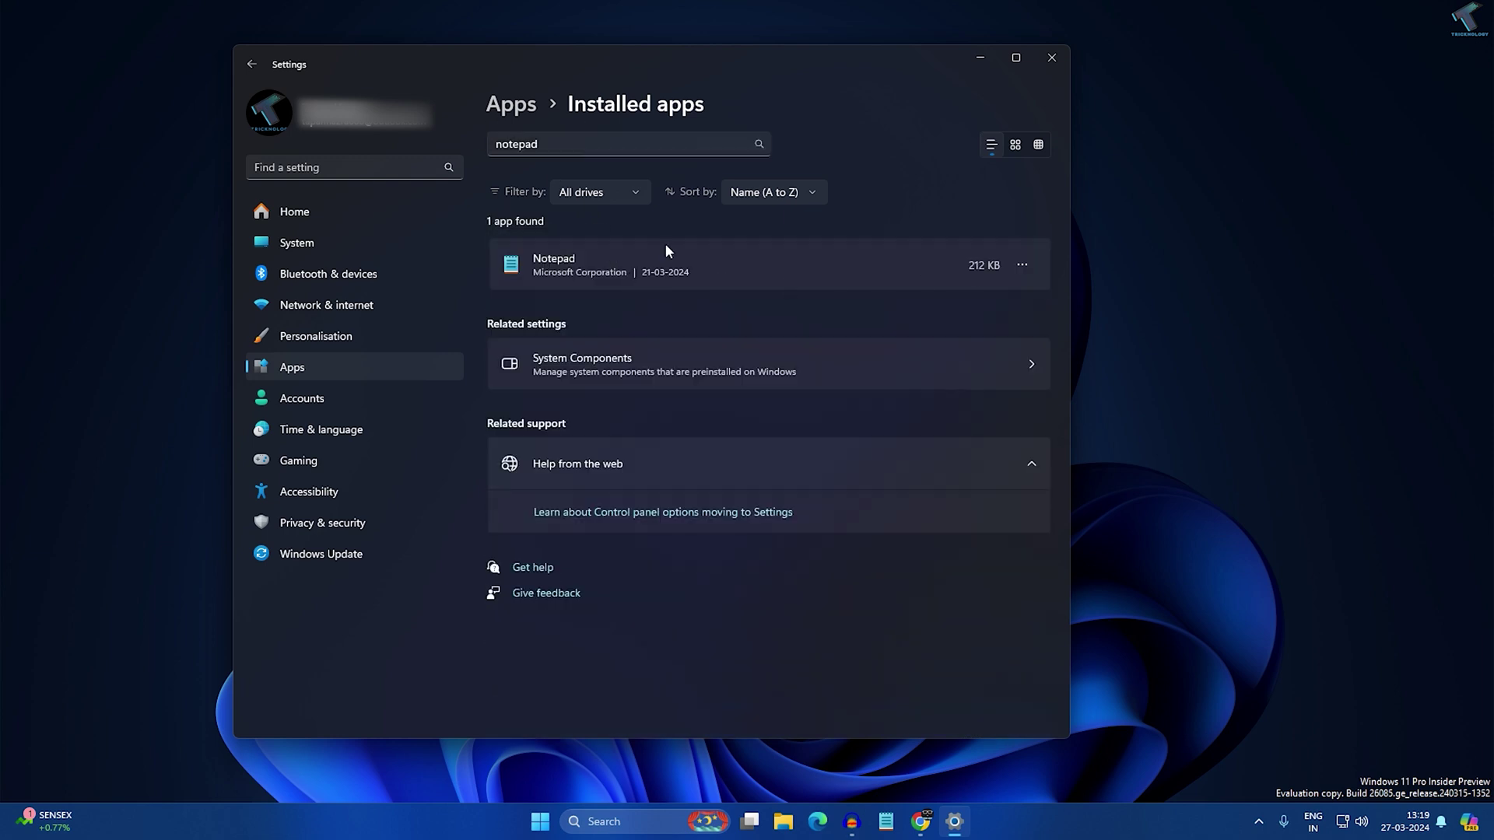
left_click(1033, 265)
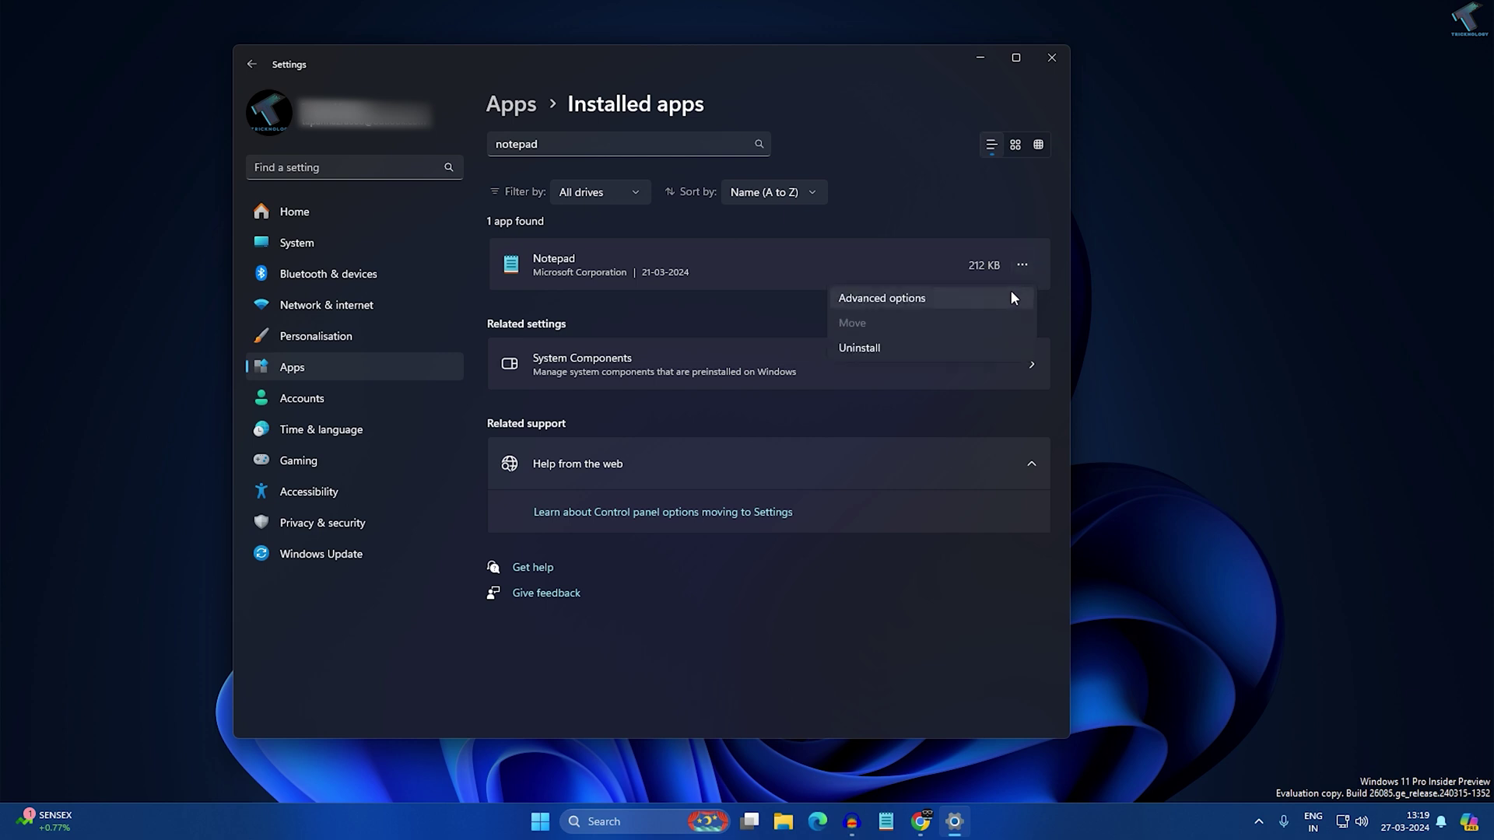
left_click(898, 304)
Repair Notepad, reset its app data after confirming, and close Settings.
scroll(843, 413, "down", 4)
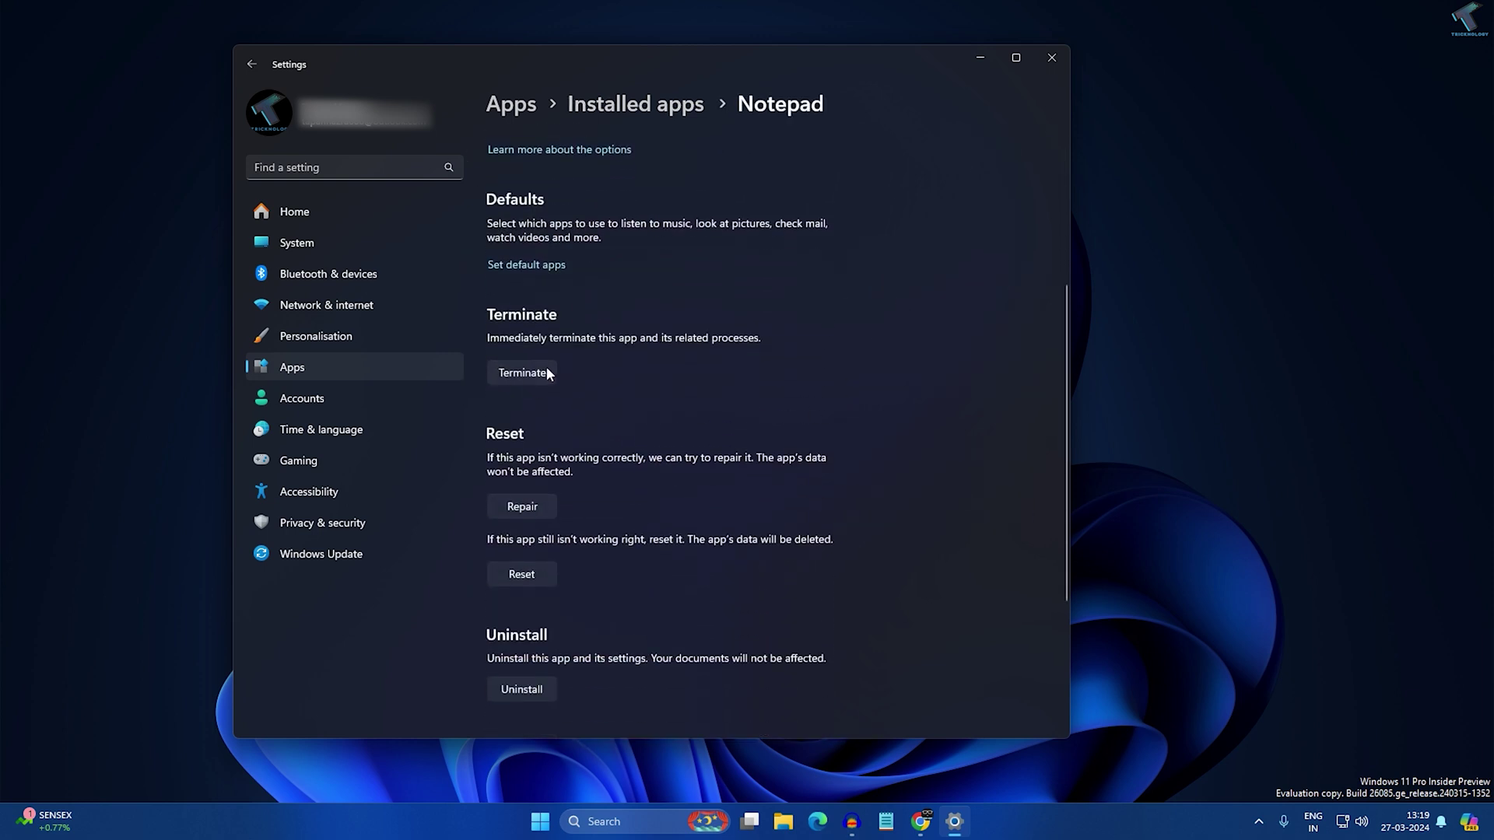
scroll(614, 470, "down", 1)
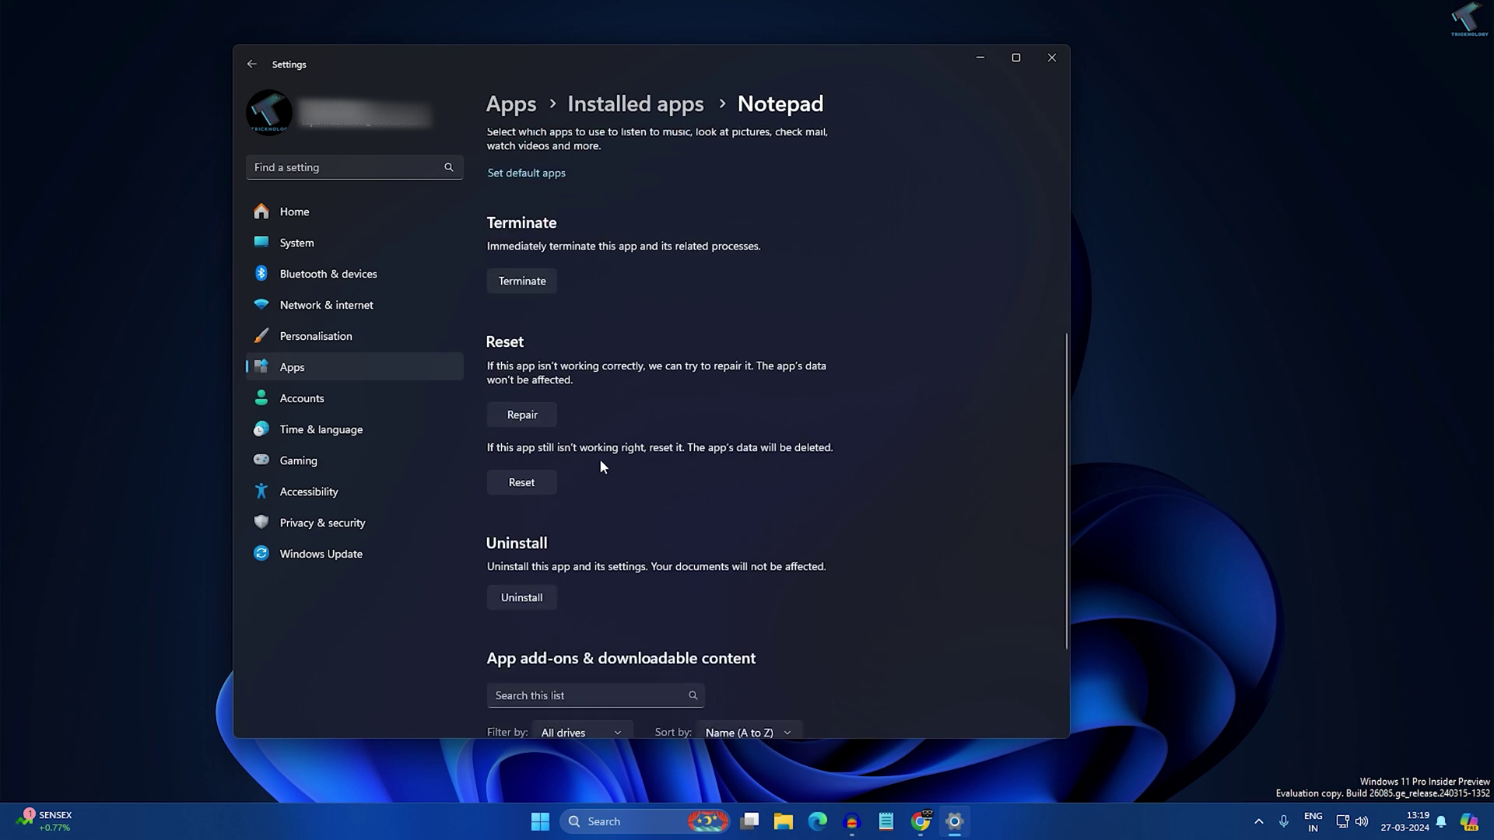
left_click(542, 413)
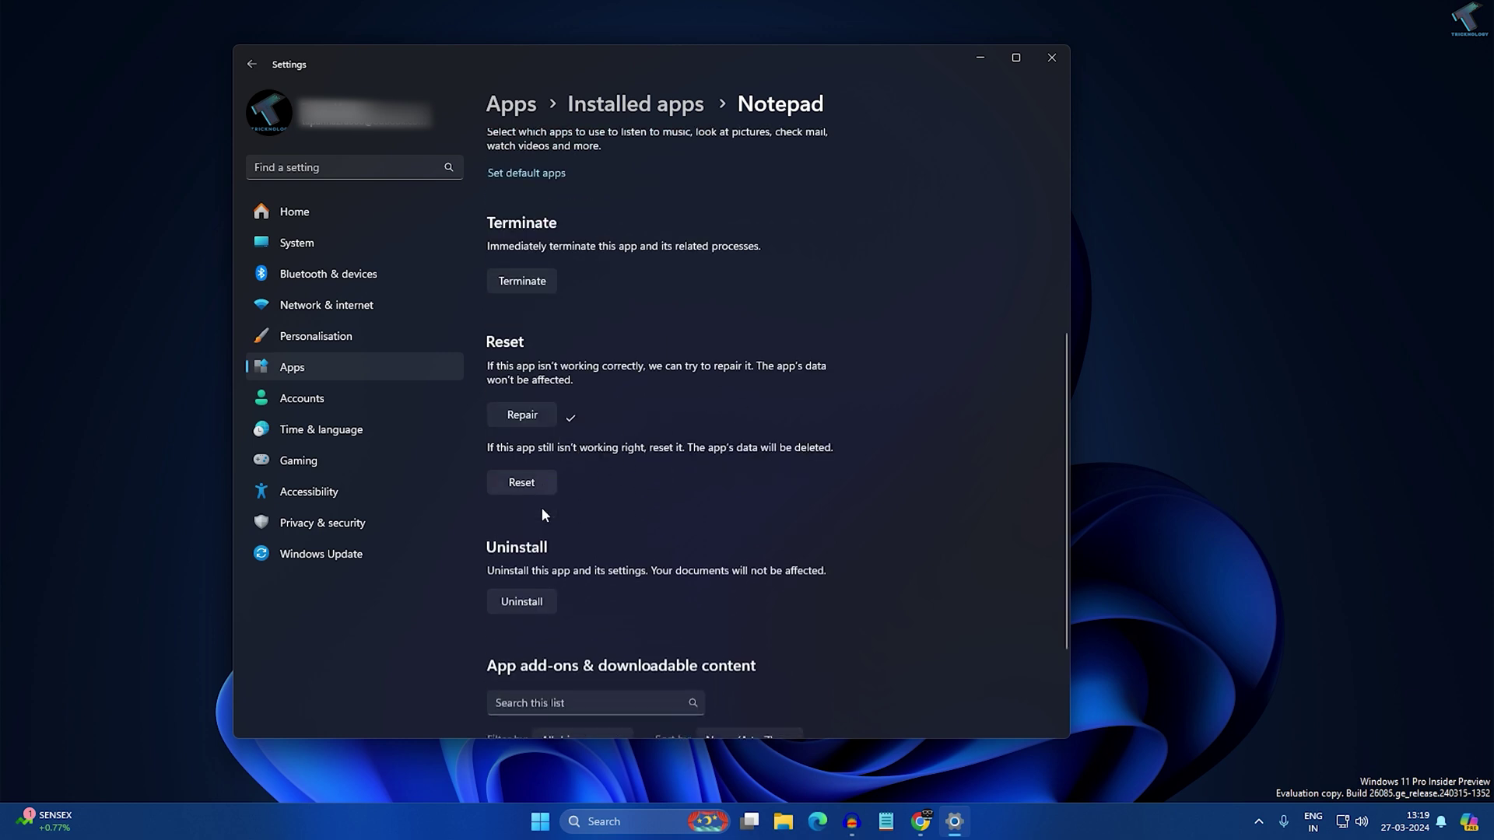
left_click(538, 482)
left_click(608, 450)
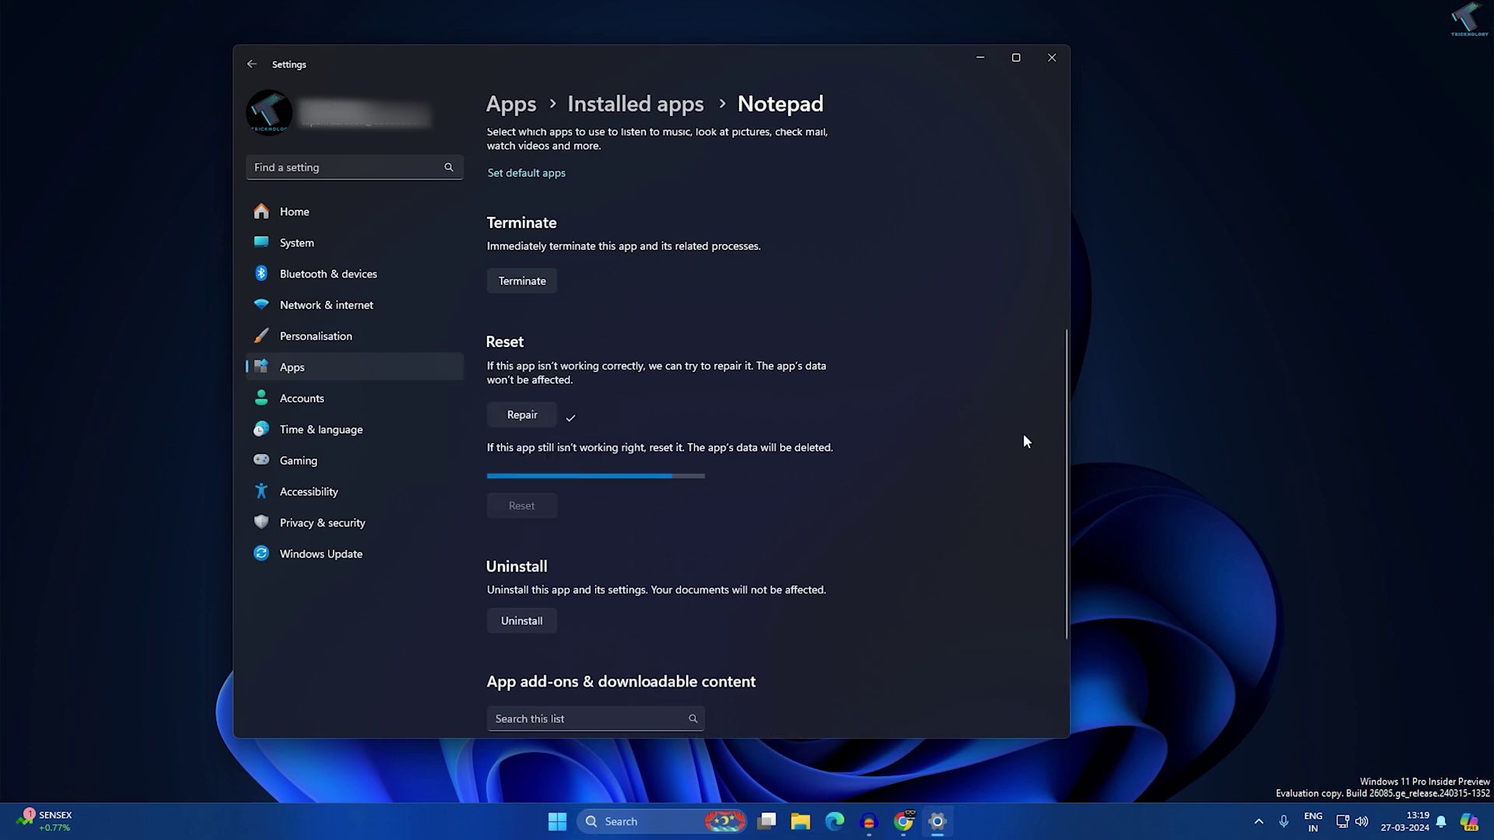
left_click(1054, 67)
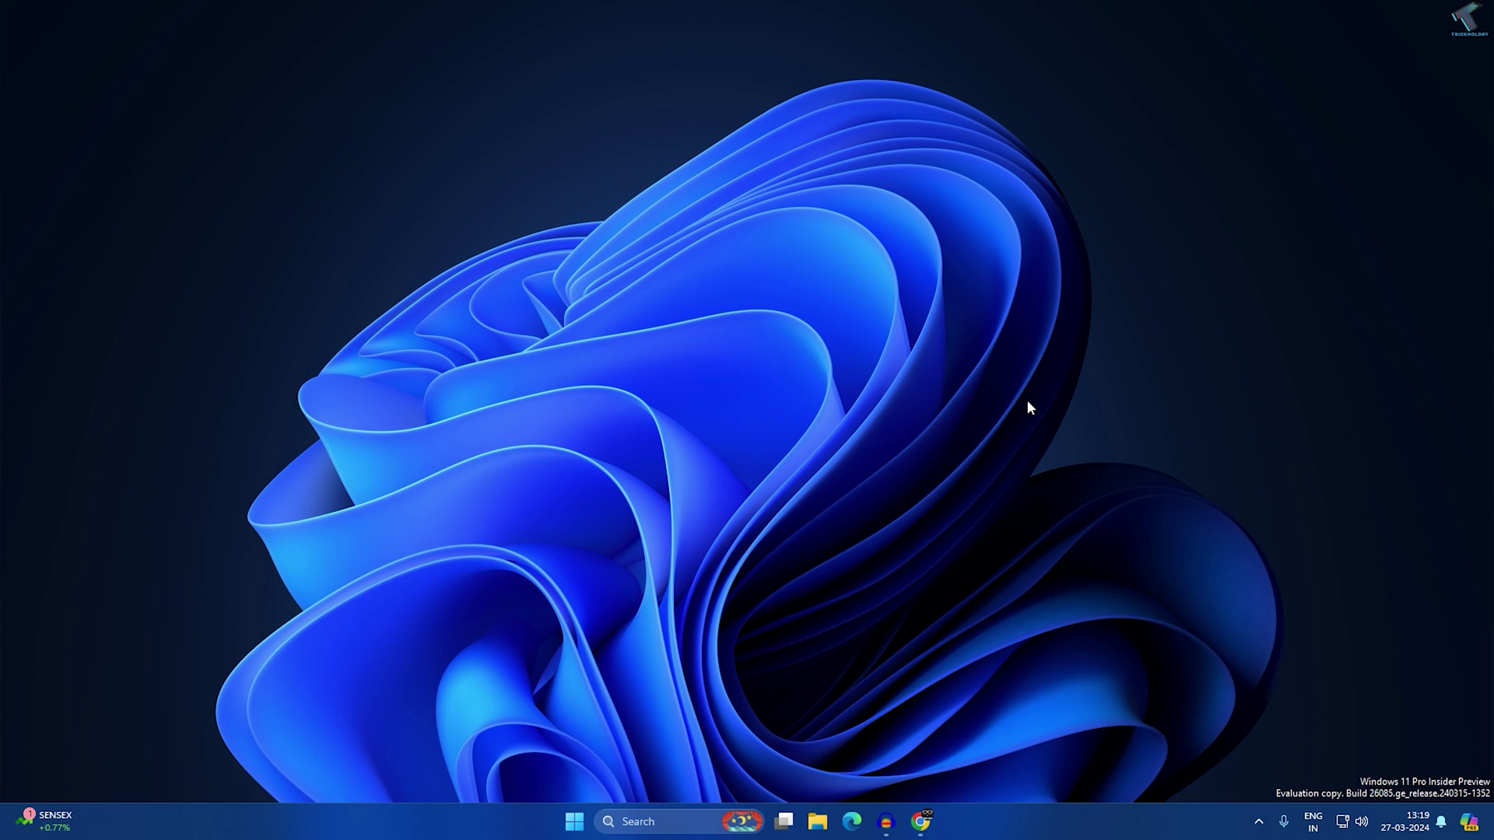
Launch Command Prompt as administrator and run sfc /scannow.
left_click(575, 822)
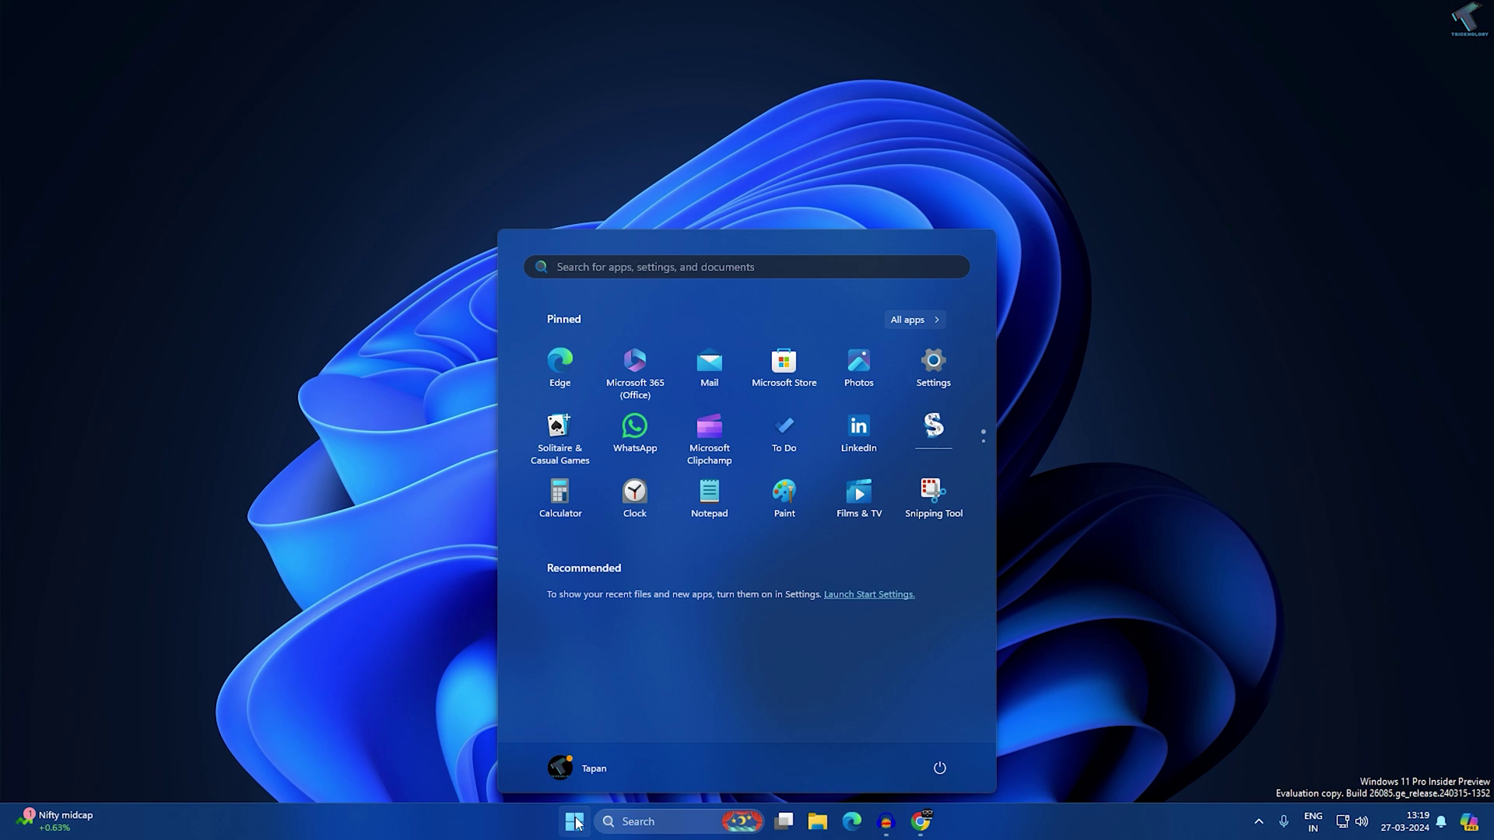
type("cmd")
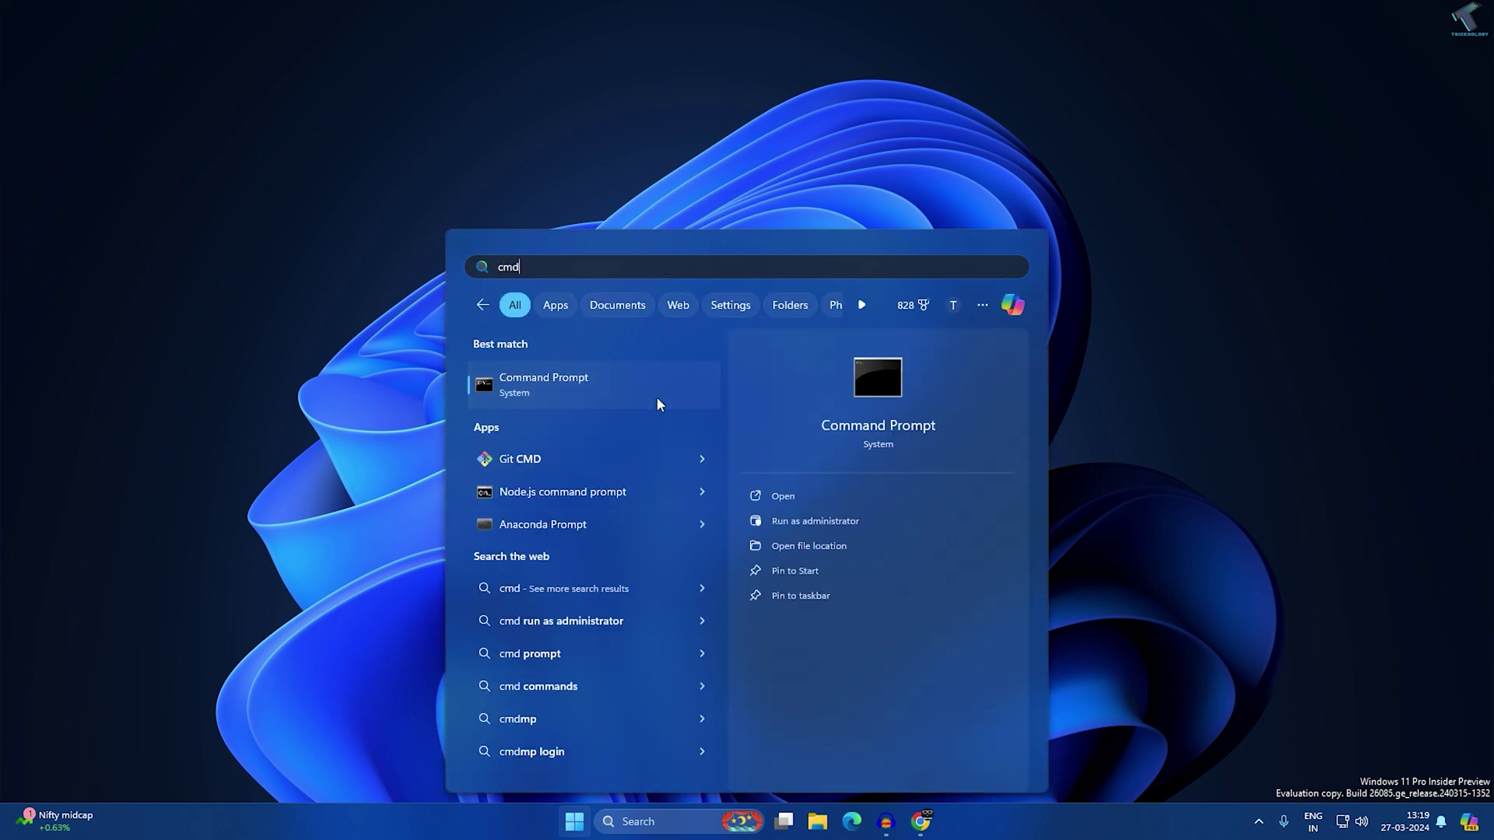
right_click(656, 396)
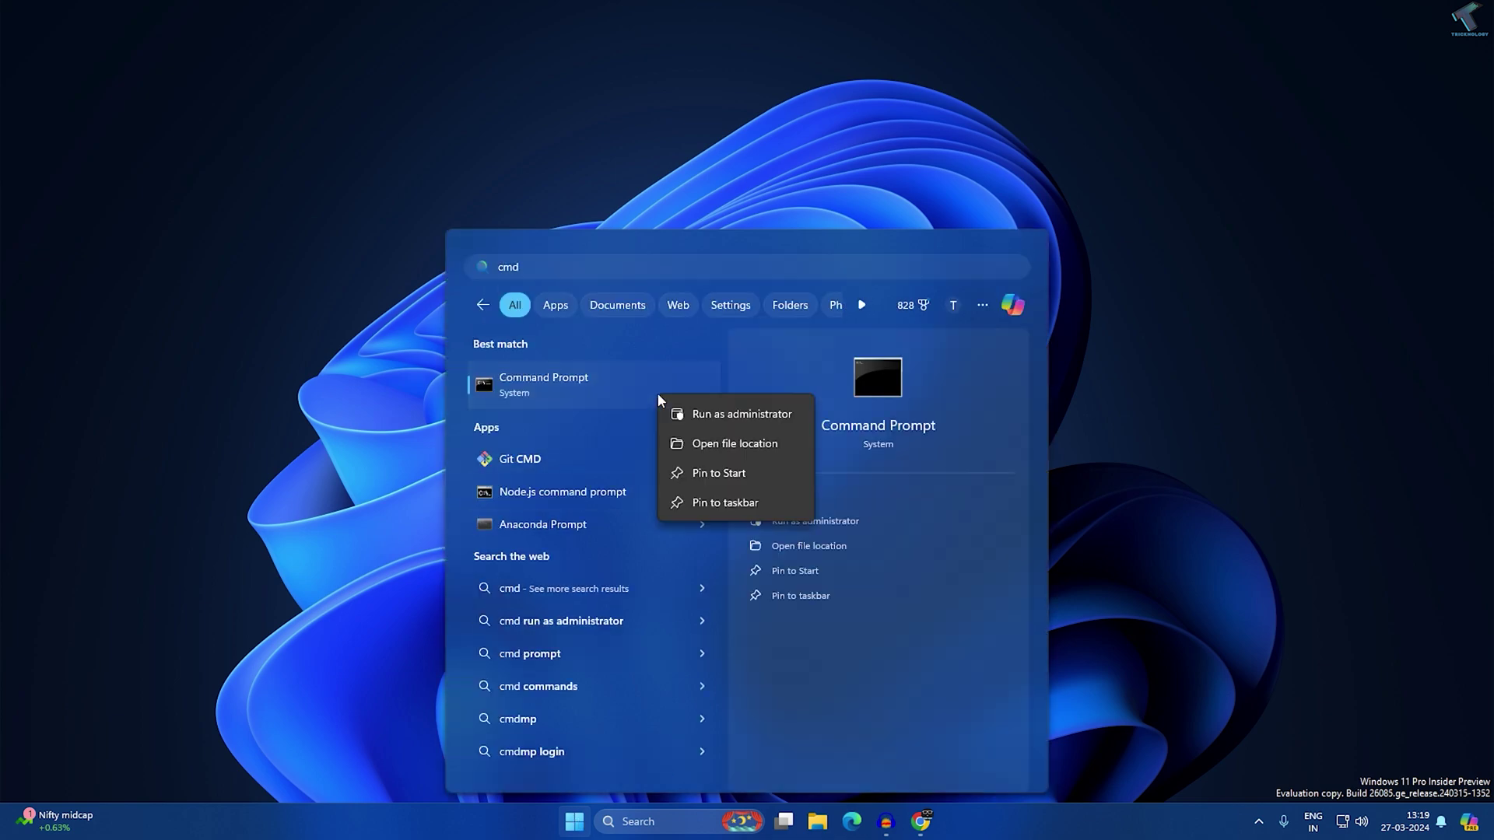
left_click(721, 415)
left_click_drag(672, 196, 810, 189)
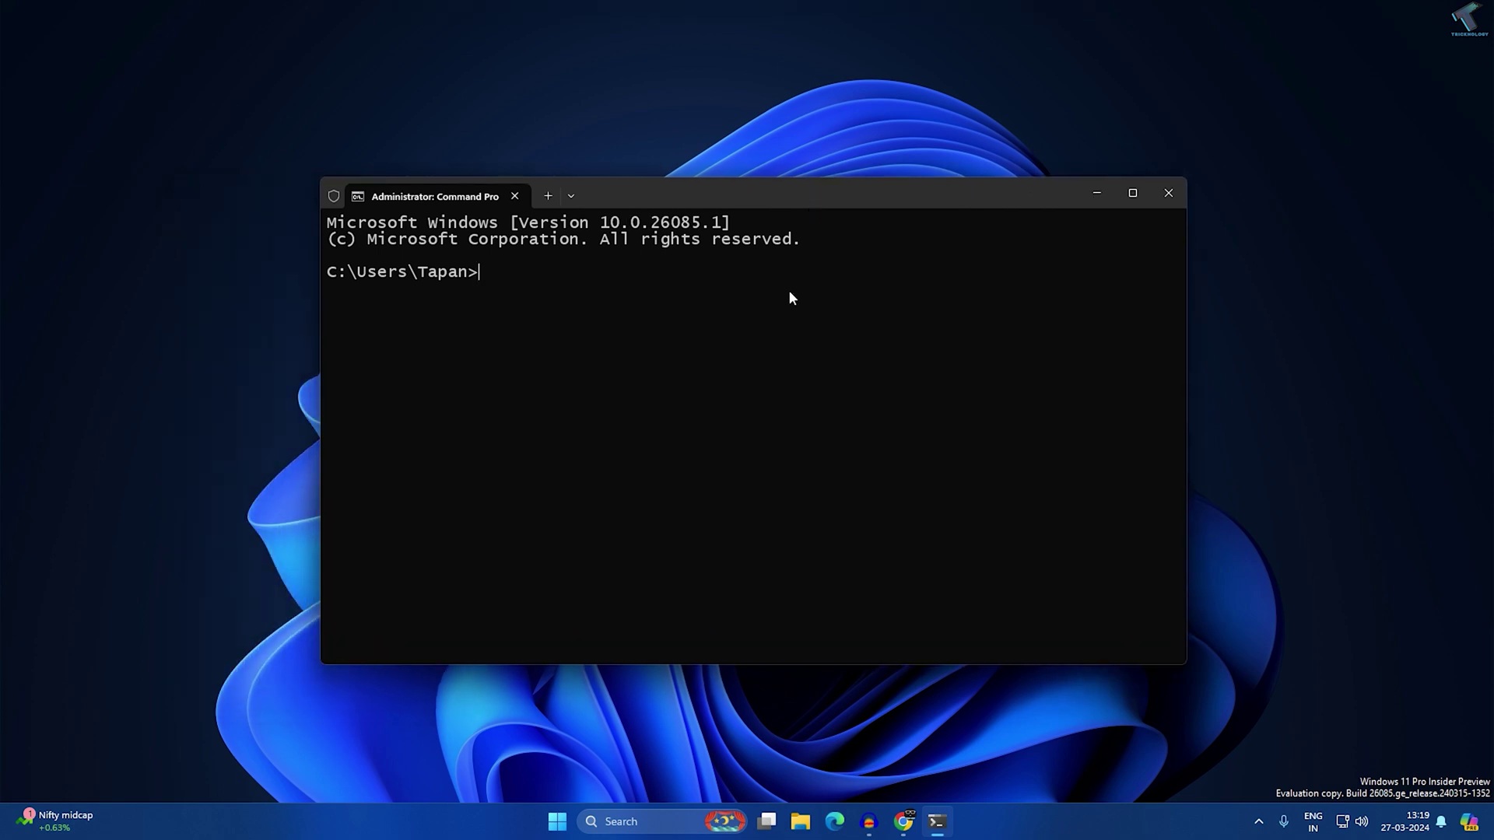
type("sfc /s")
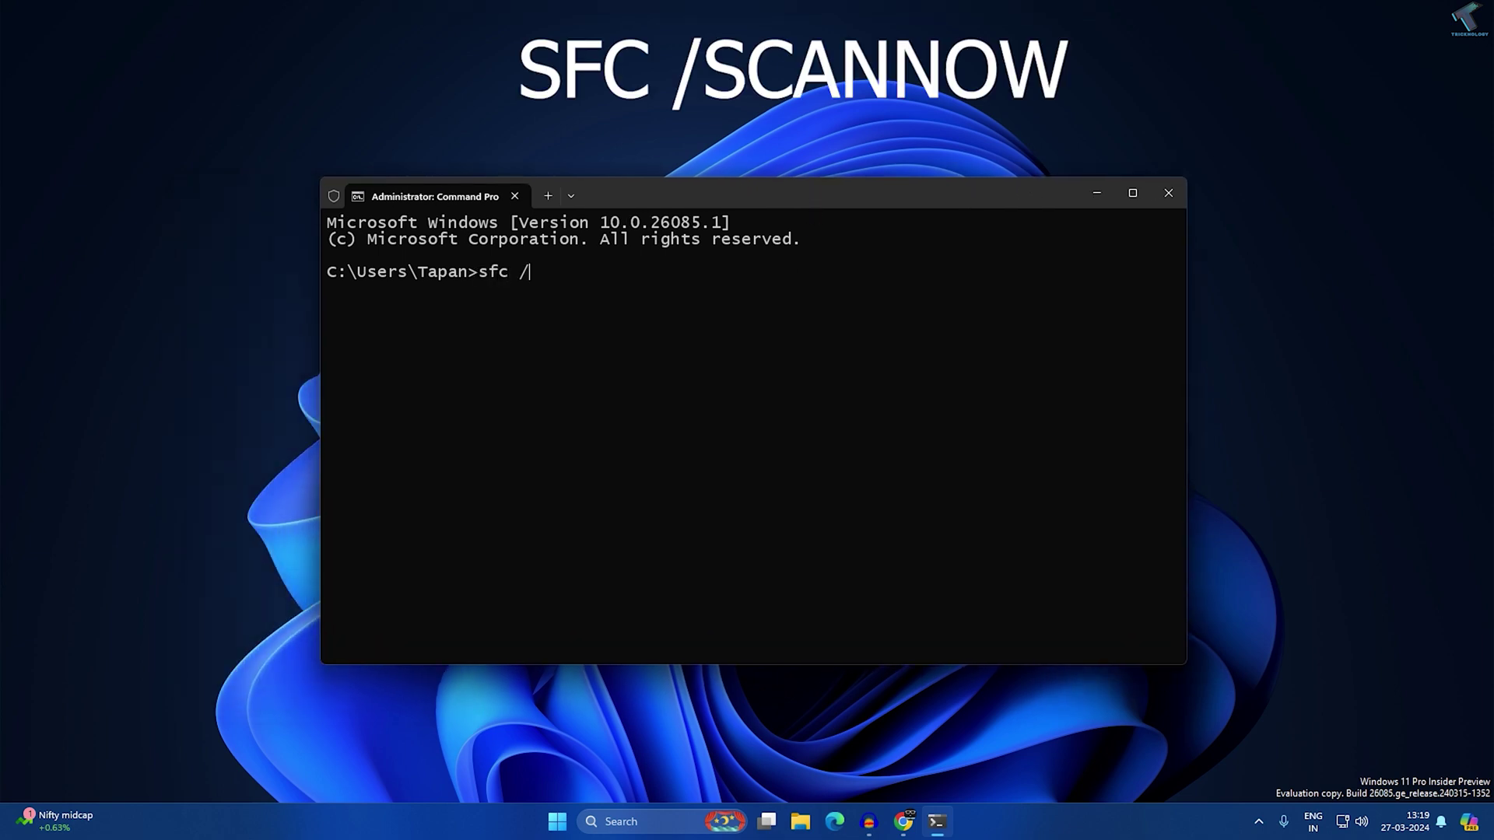
type("cannow")
key("Return")
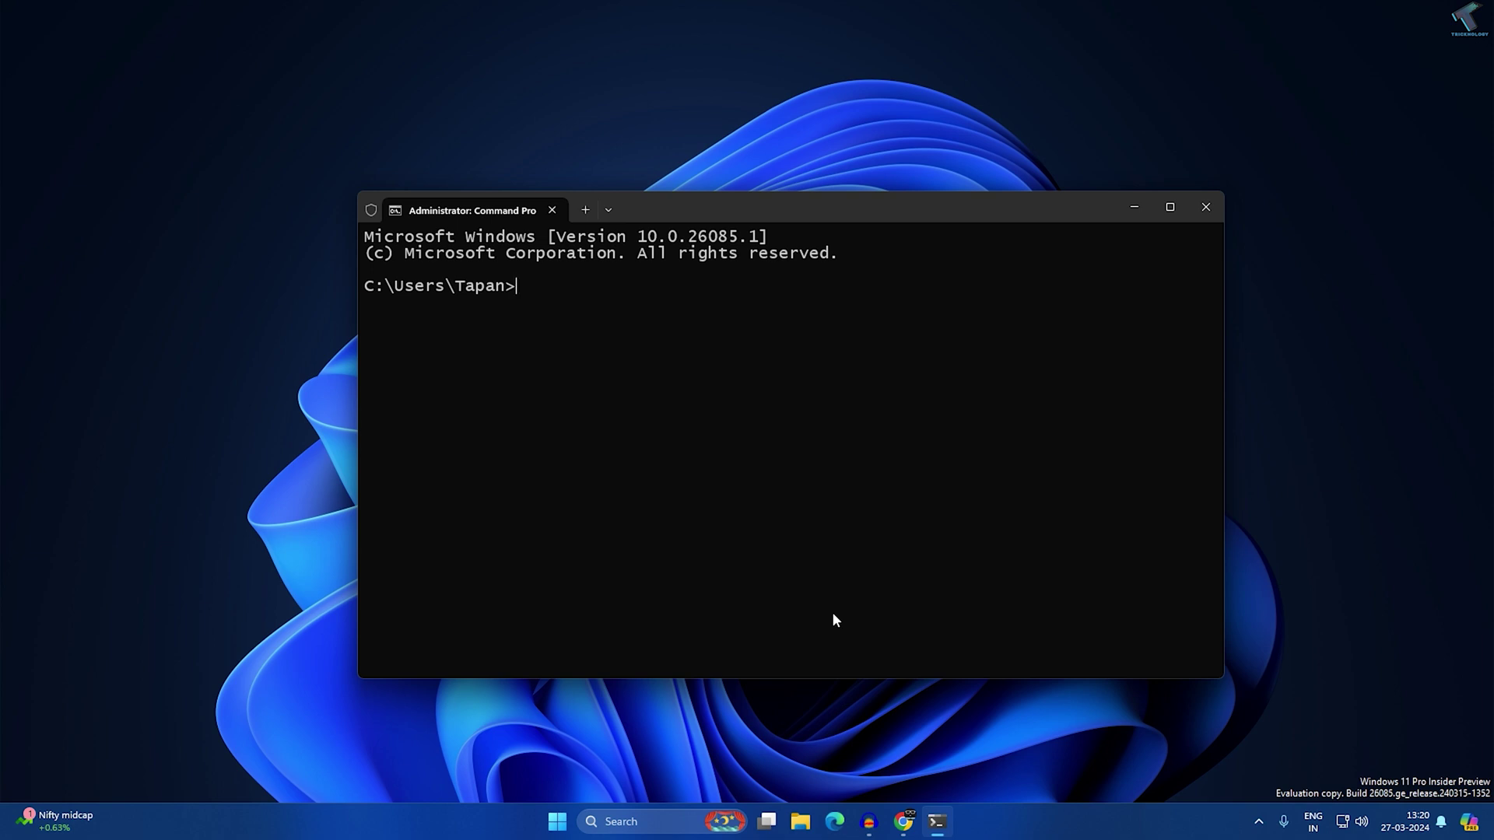
Run chkdsk C:/f /r and answer y to schedule the check at restart.
type("chkdsk")
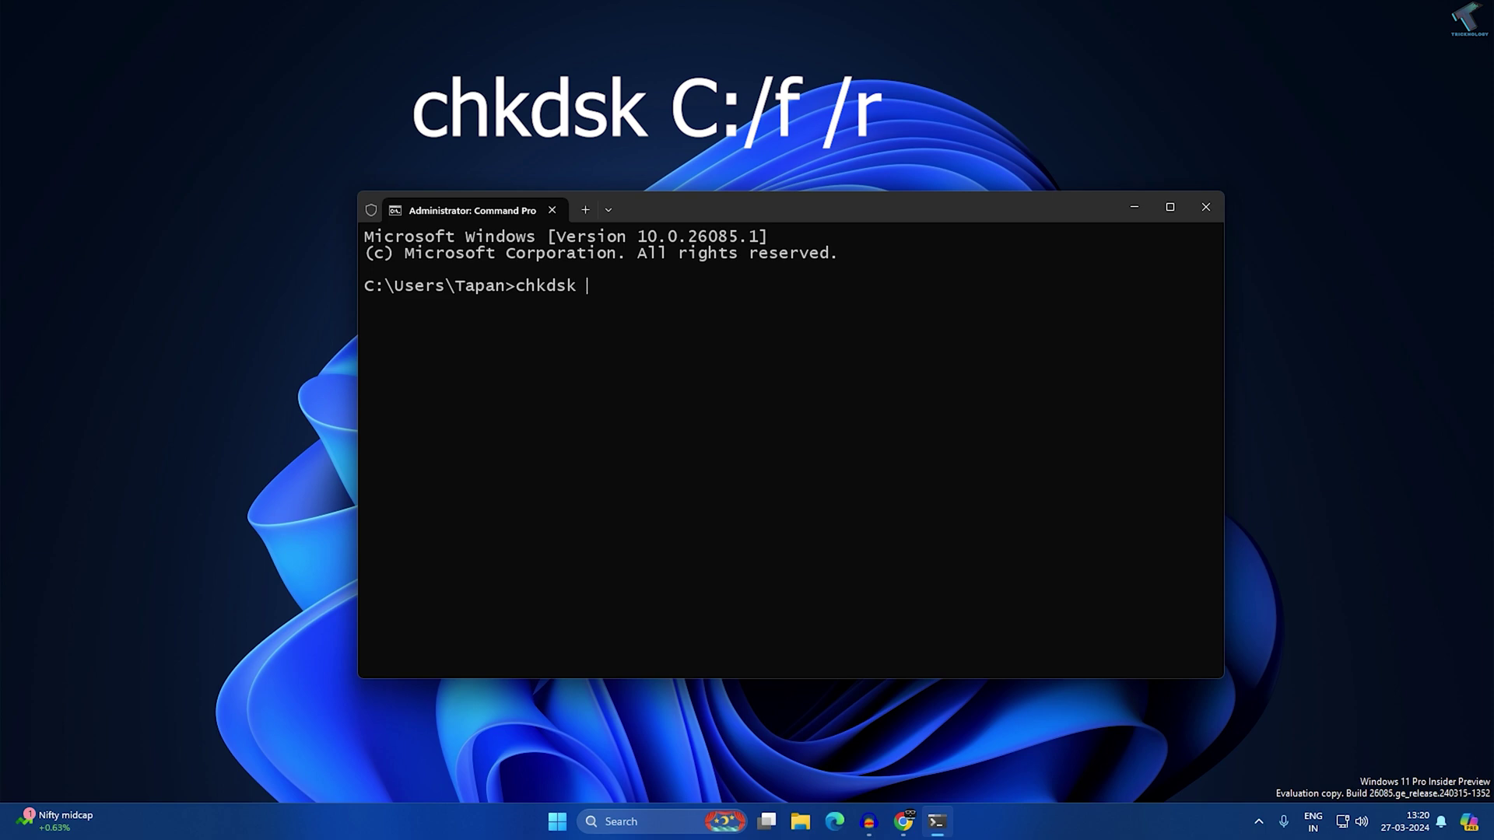
type(" /")
key("BackSpace")
type("C:/f /r")
key("Return")
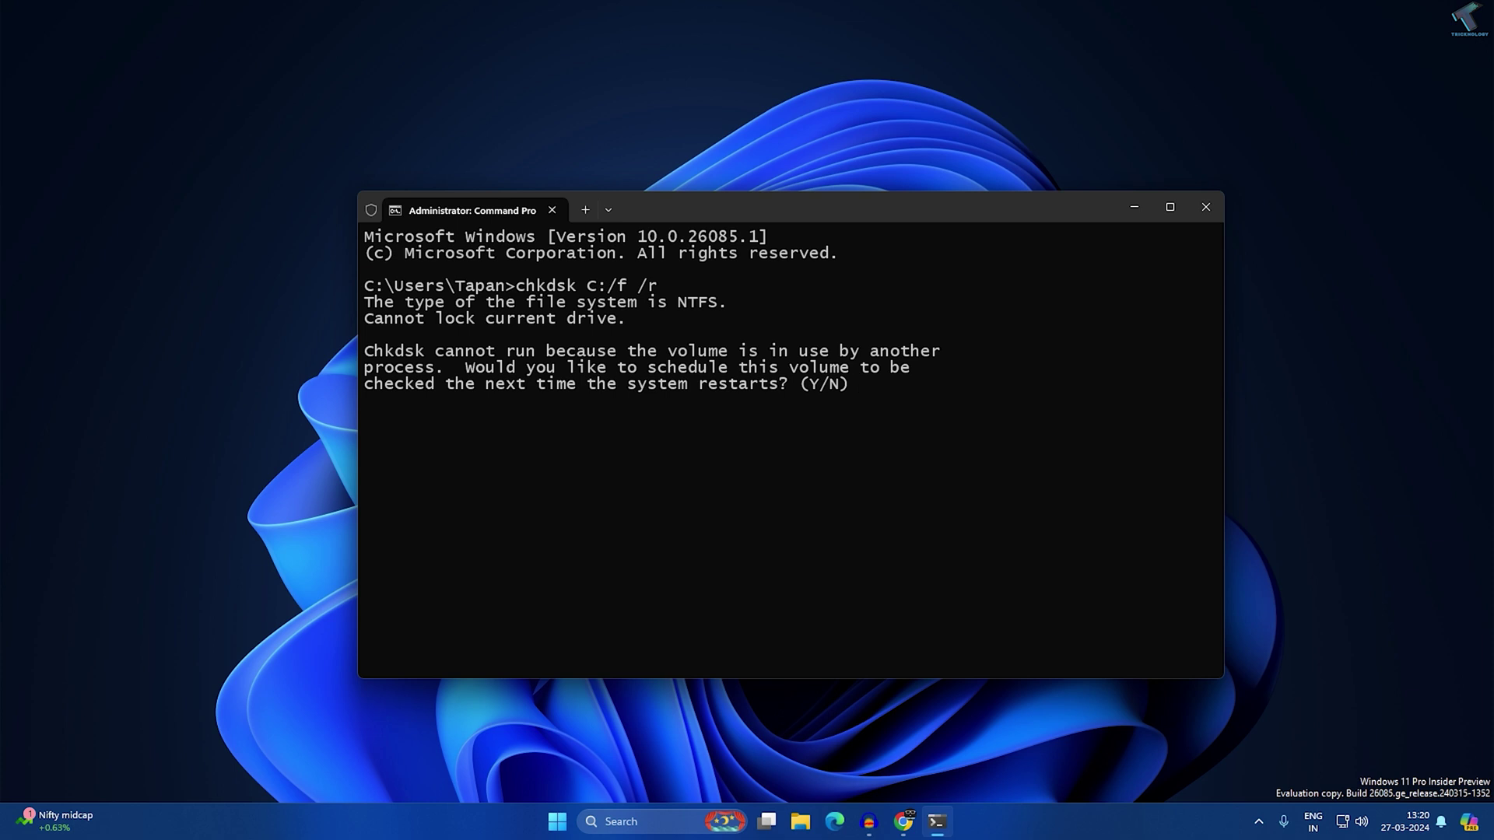
type("y")
key("Return")
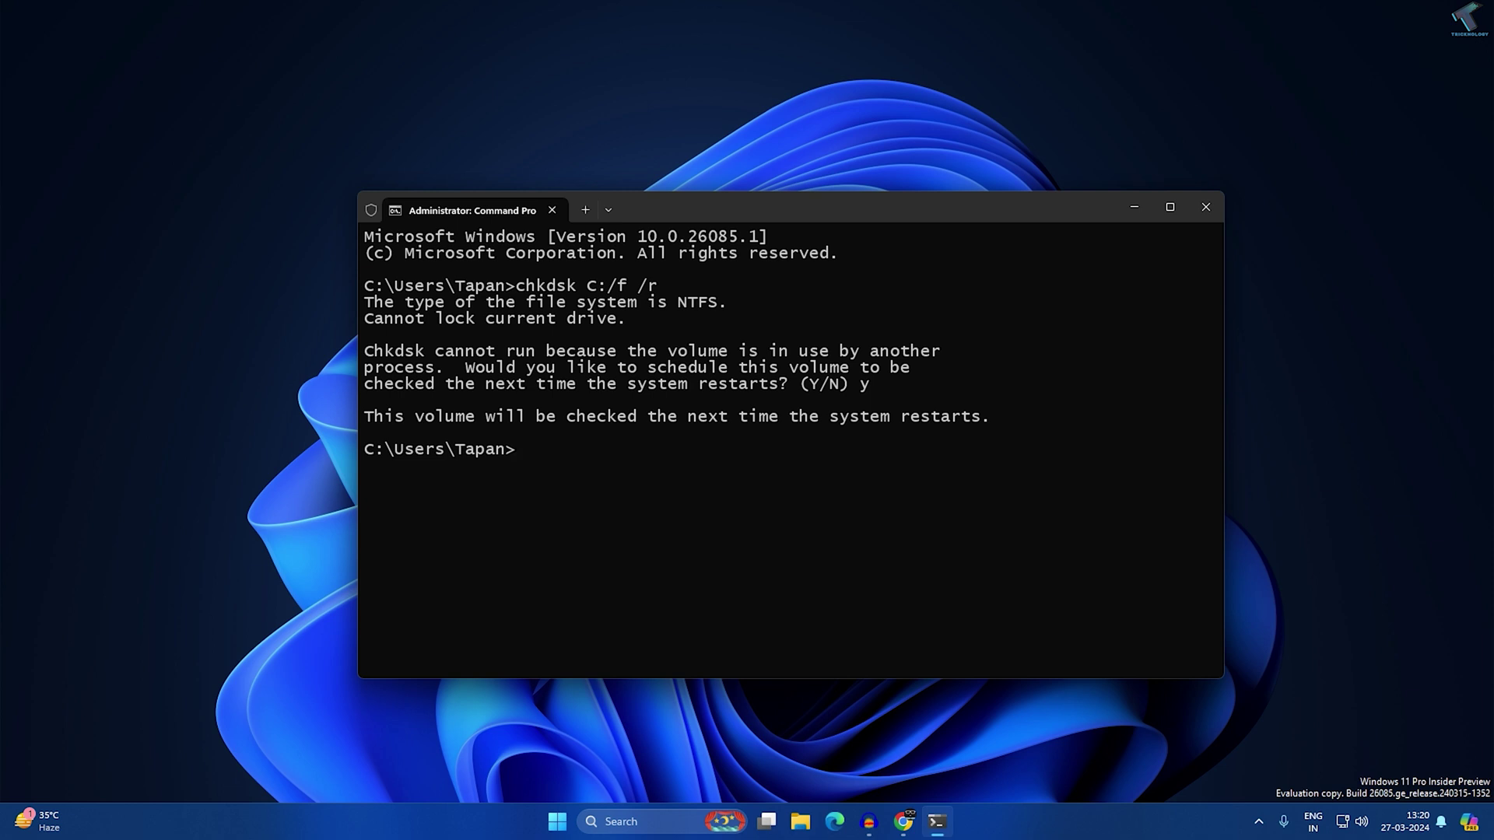